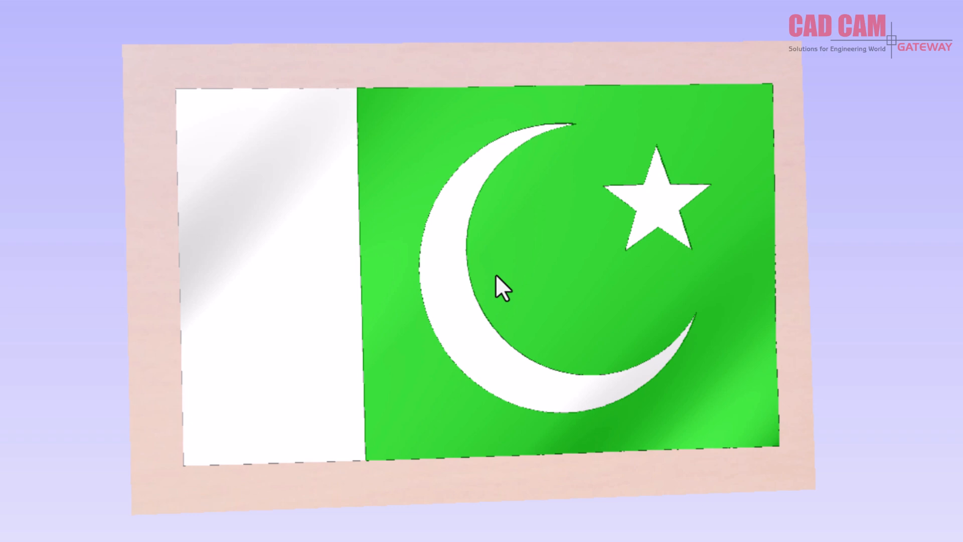
pyautogui.moveTo(501, 261); pyautogui.dragTo(515, 121)
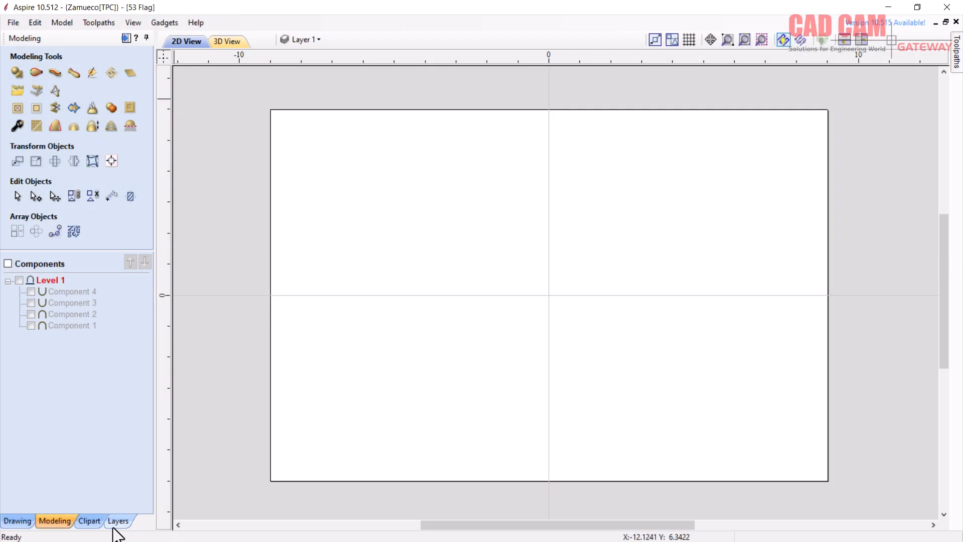
# Make the Rail and Section 1 layers visible in the 2D view.
pyautogui.click(119, 521)
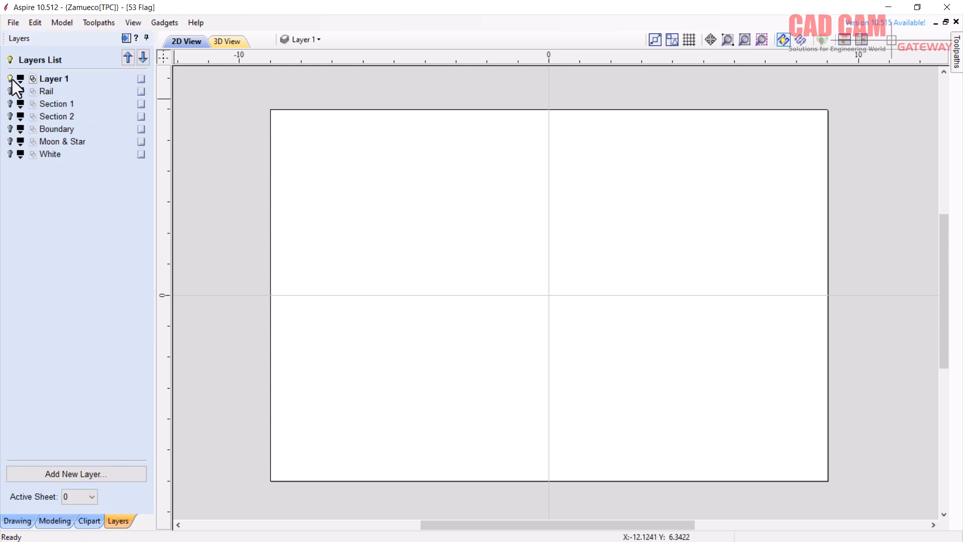
pyautogui.scroll(-3, 497, 233)
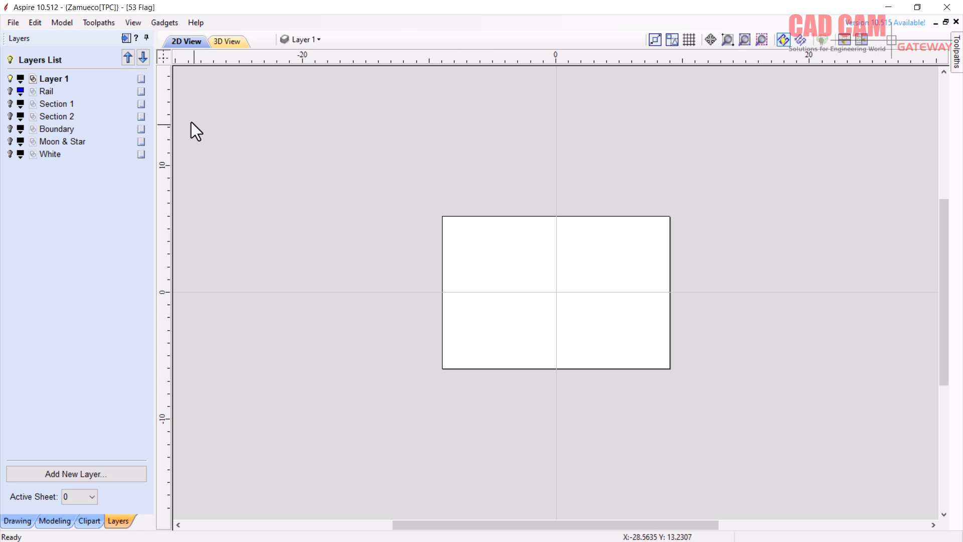
pyautogui.click(9, 91)
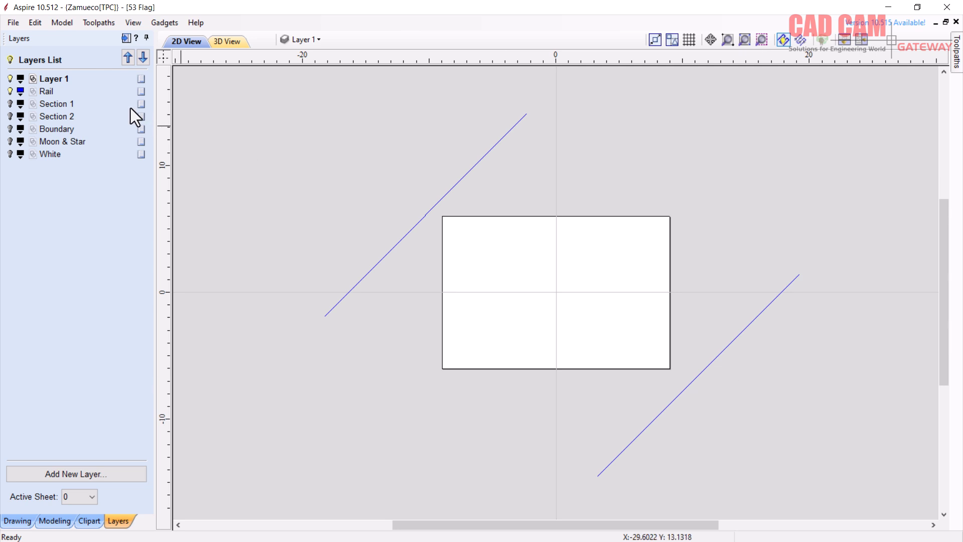
pyautogui.click(10, 104)
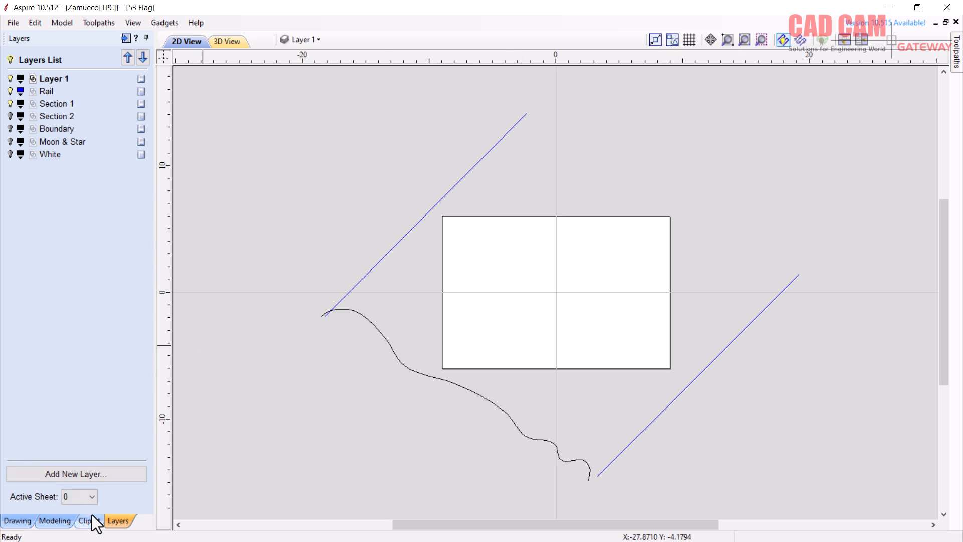
# Insert a new component level above Level 1 and rename it FLAG.
pyautogui.click(53, 519)
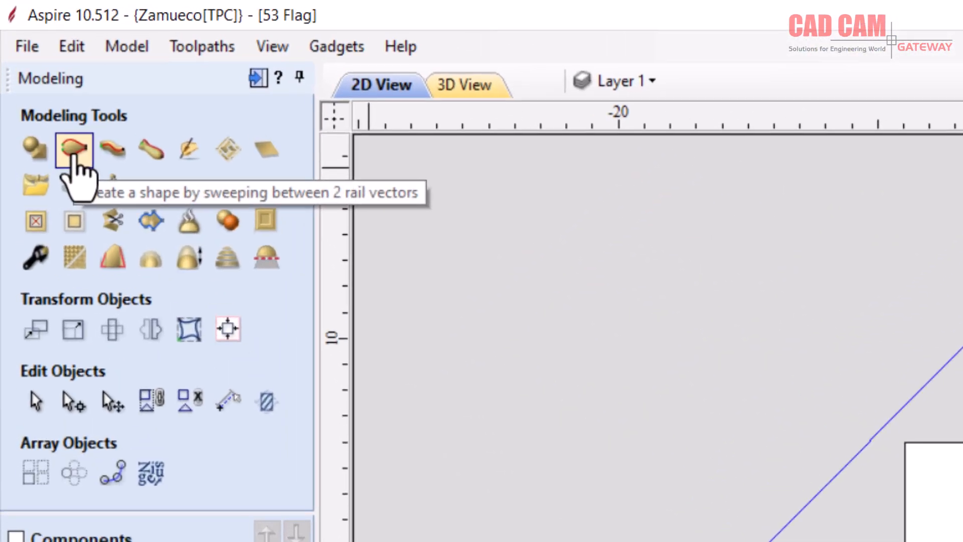
pyautogui.click(74, 149)
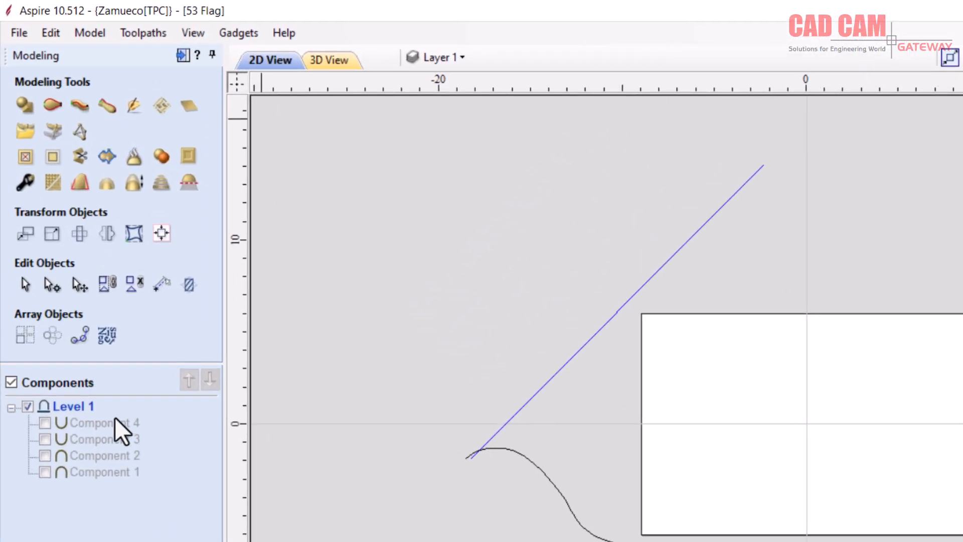
pyautogui.rightClick(61, 404)
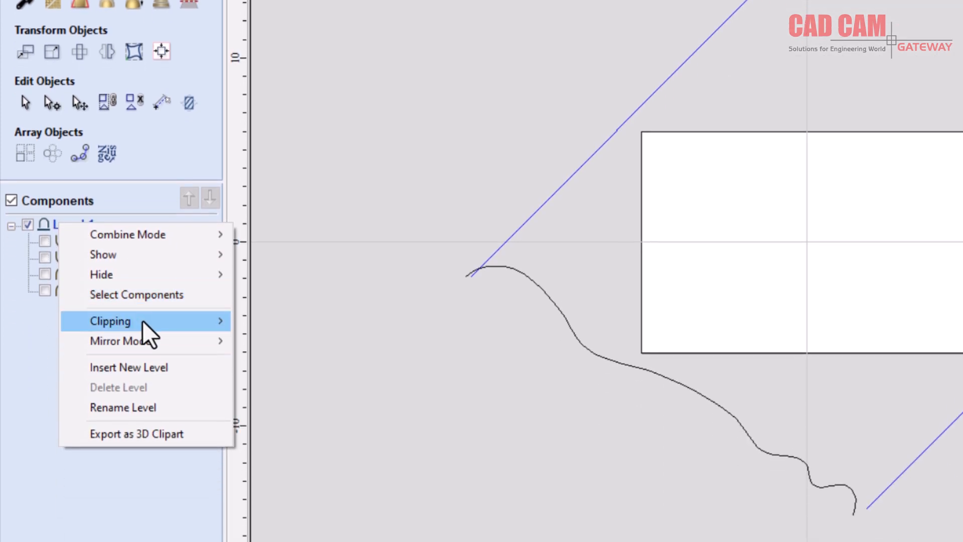
pyautogui.click(152, 370)
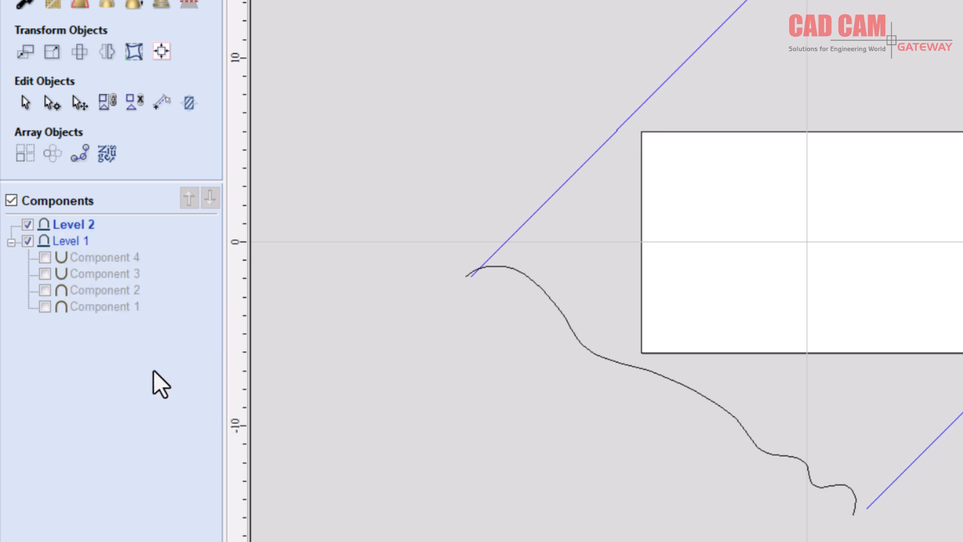
pyautogui.rightClick(76, 231)
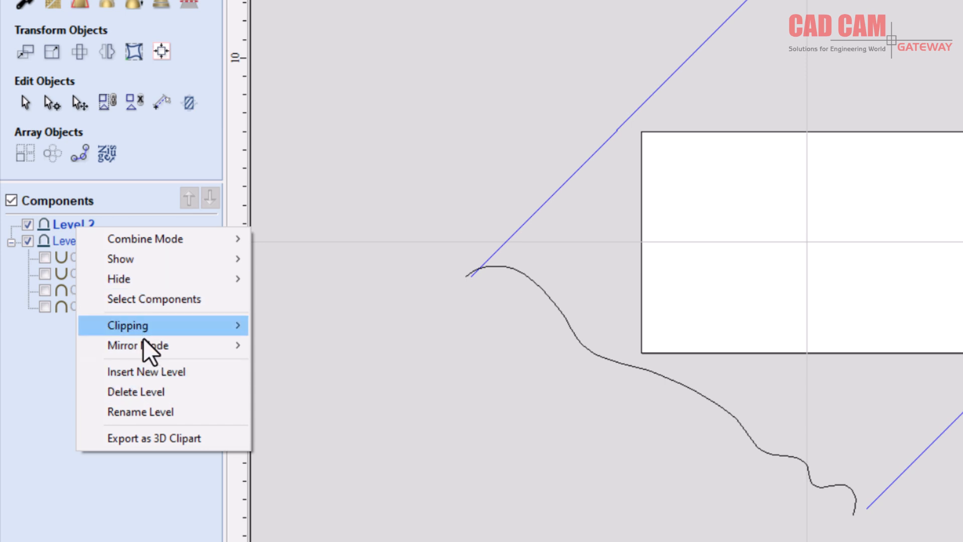
pyautogui.click(152, 410)
pyautogui.write('FLAG')
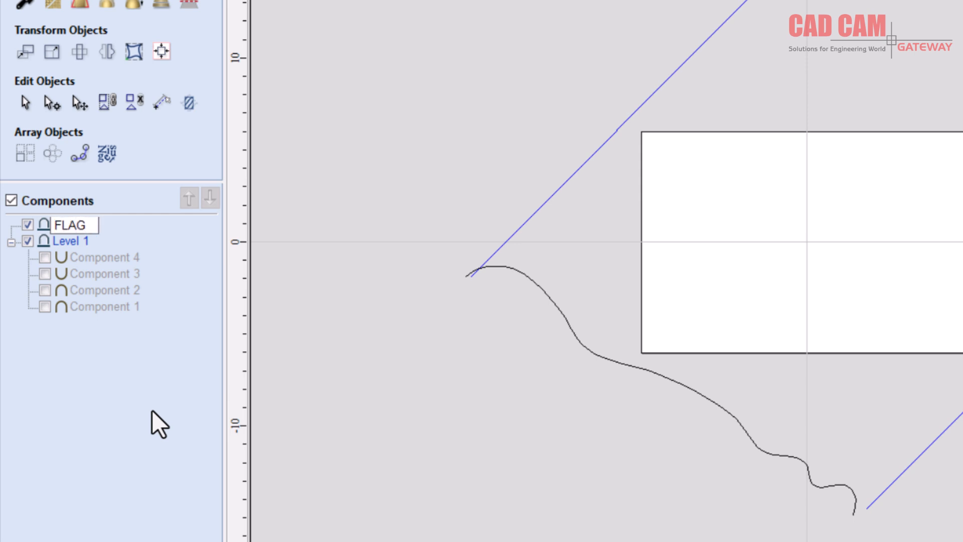
pyautogui.press('Return')
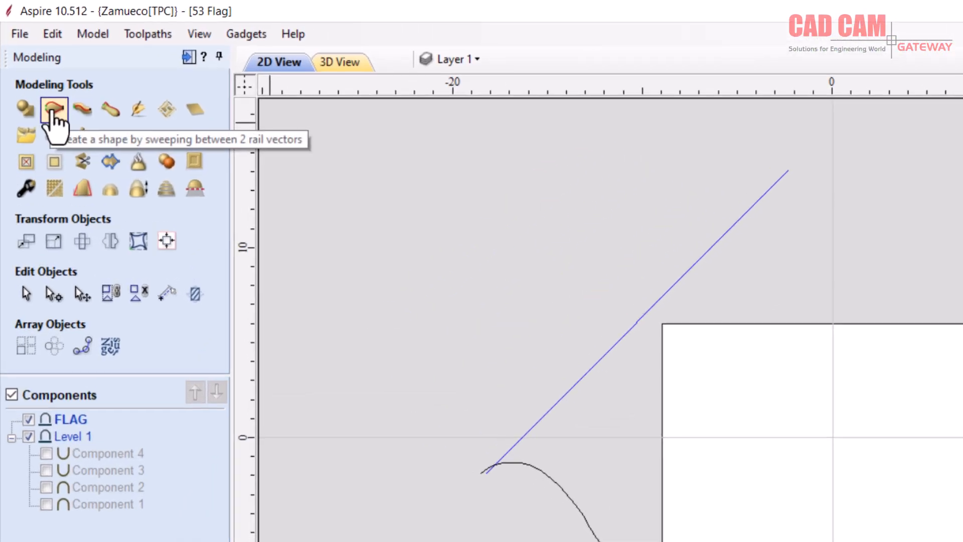
# Start a Two Rail Sweep using the two blue diagonal lines as drive rails.
pyautogui.click(54, 112)
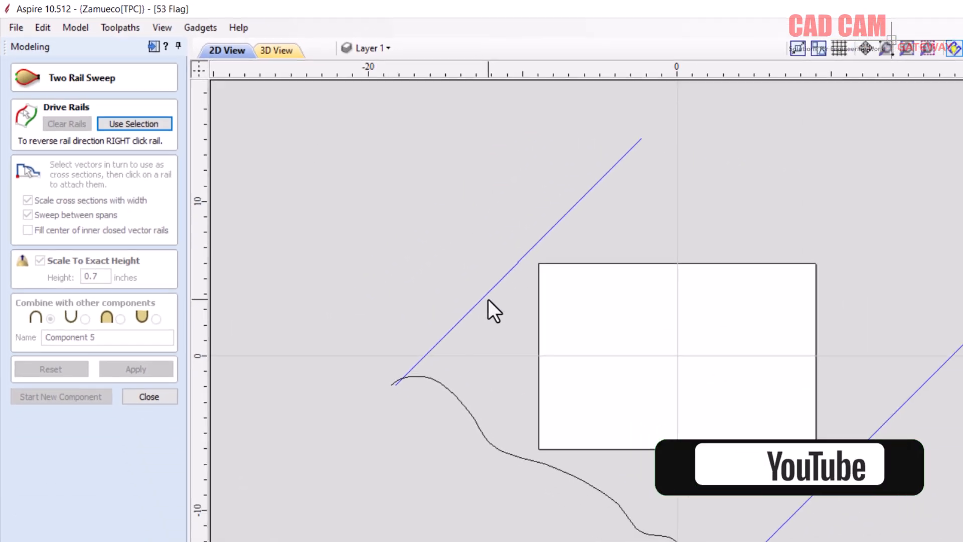
pyautogui.click(482, 303)
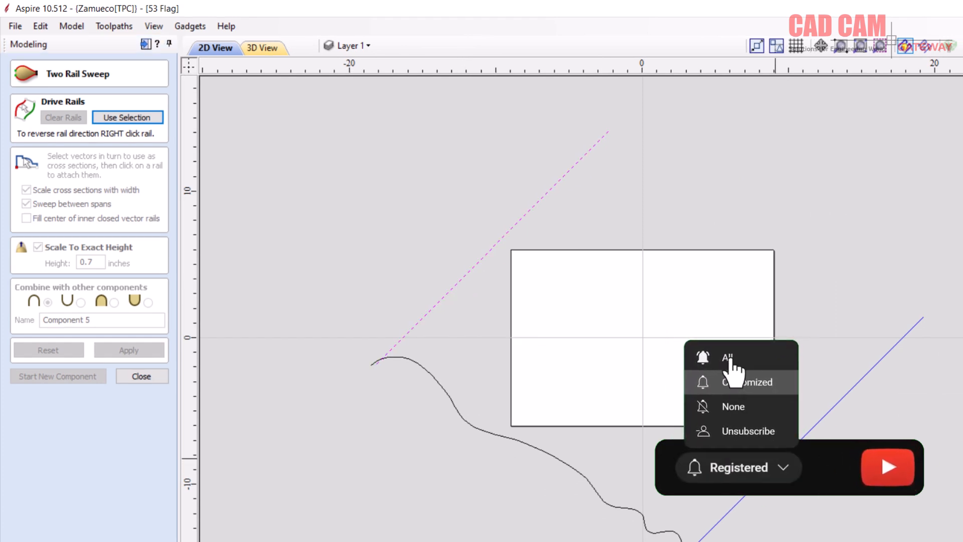
pyautogui.keyDown('shift'); pyautogui.click(780, 459); pyautogui.keyUp('shift')
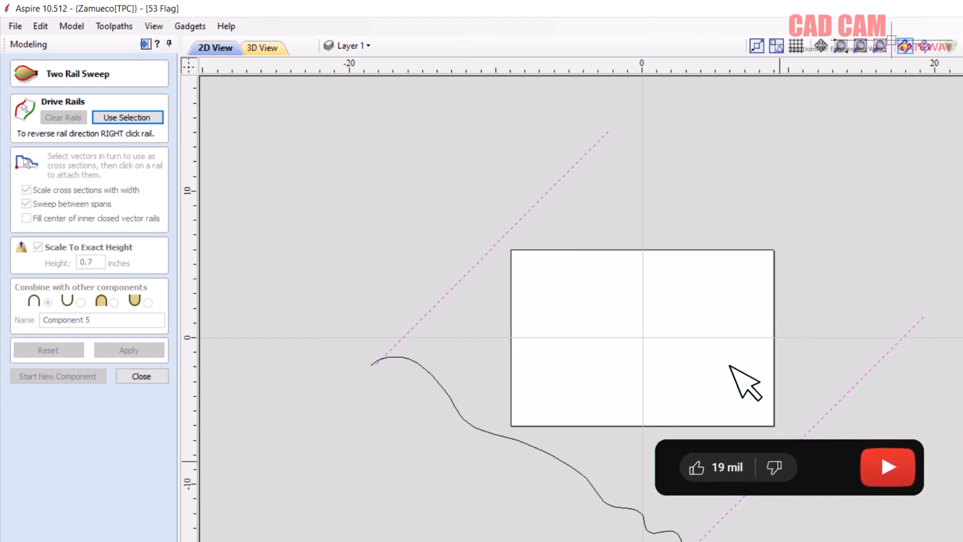
pyautogui.click(121, 116)
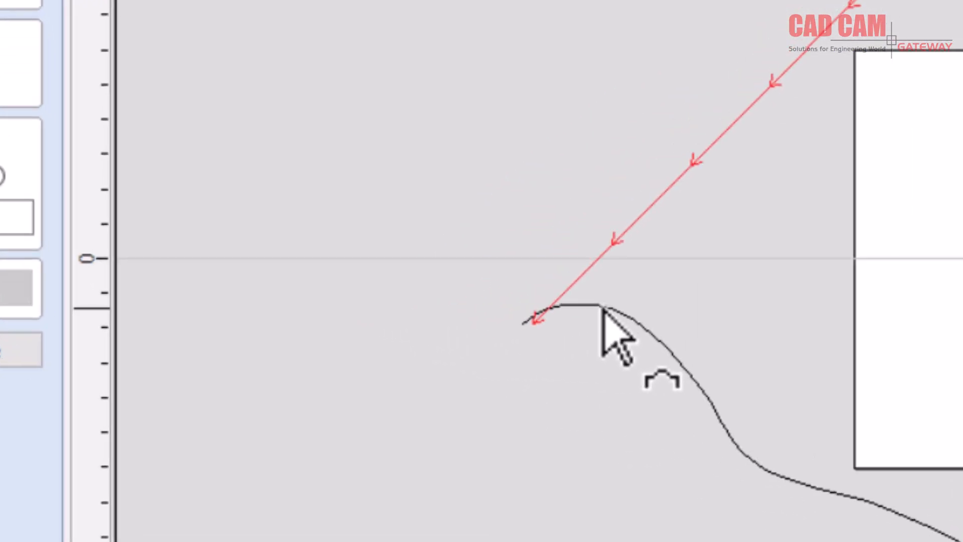
# Attach the wavy Section 1 curve to the rail's end as cross section and apply the sweep at exact height 0.7 inches.
pyautogui.click(602, 307)
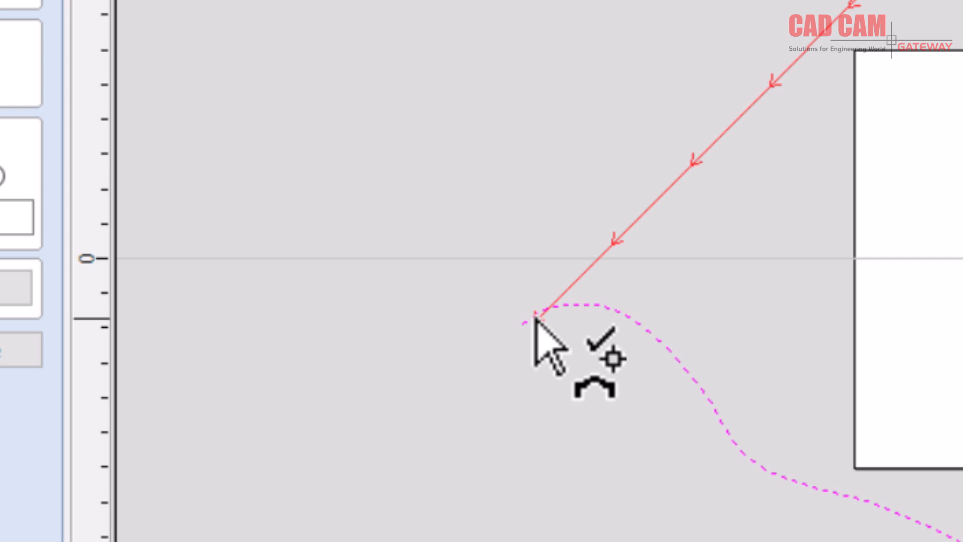
pyautogui.click(536, 320)
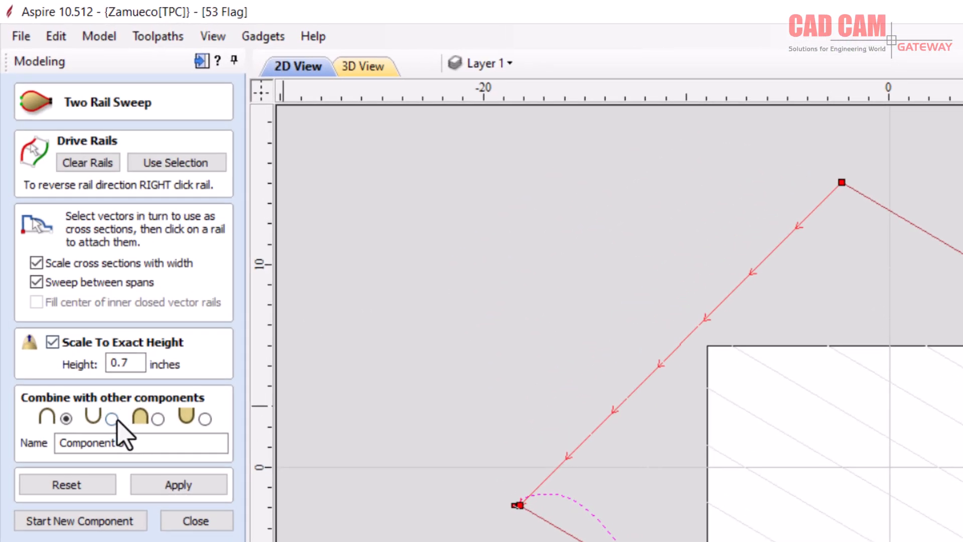
pyautogui.click(190, 487)
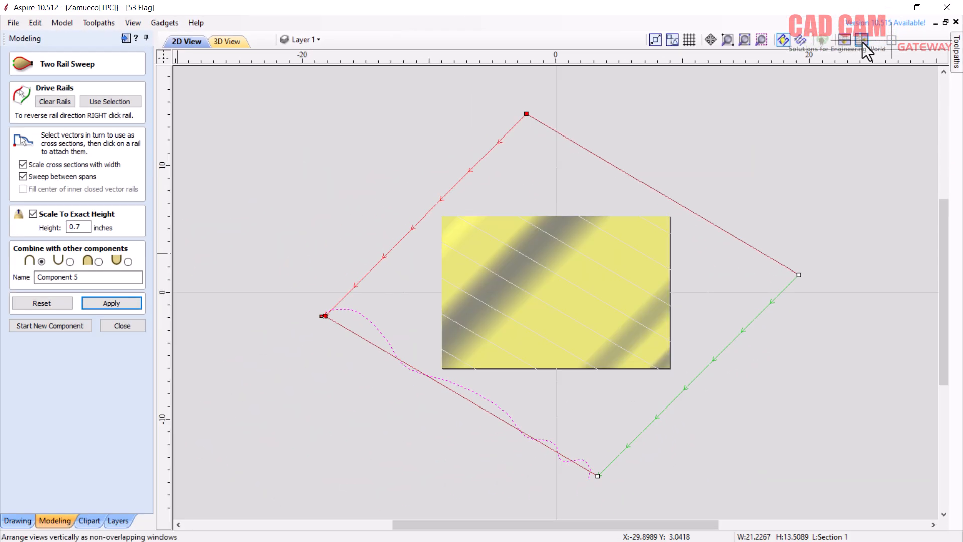
# Tile the 2D and 3D views side by side to inspect the wavy surface, then reapply and close the Two Rail Sweep.
pyautogui.click(862, 42)
pyautogui.moveTo(705, 221); pyautogui.dragTo(740, 340)
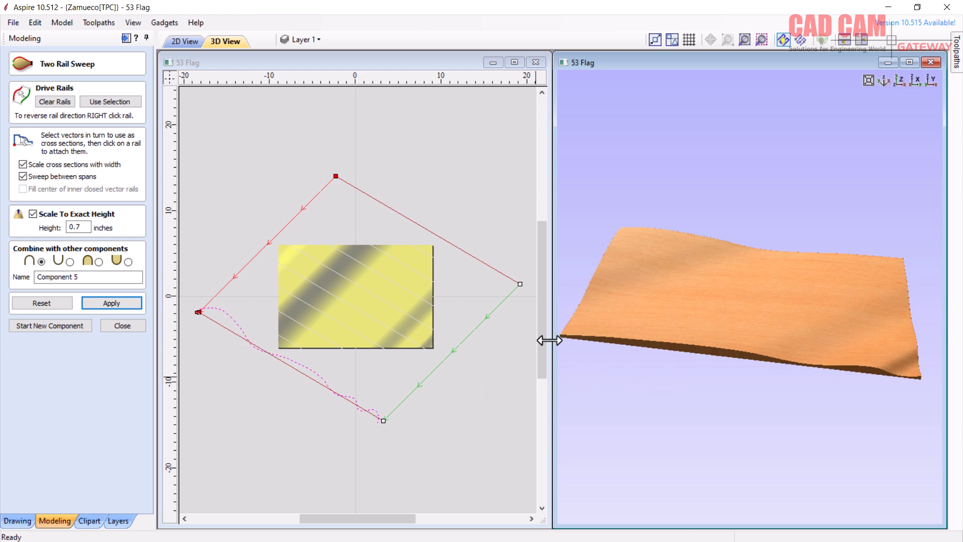
pyautogui.moveTo(573, 320); pyautogui.dragTo(808, 401)
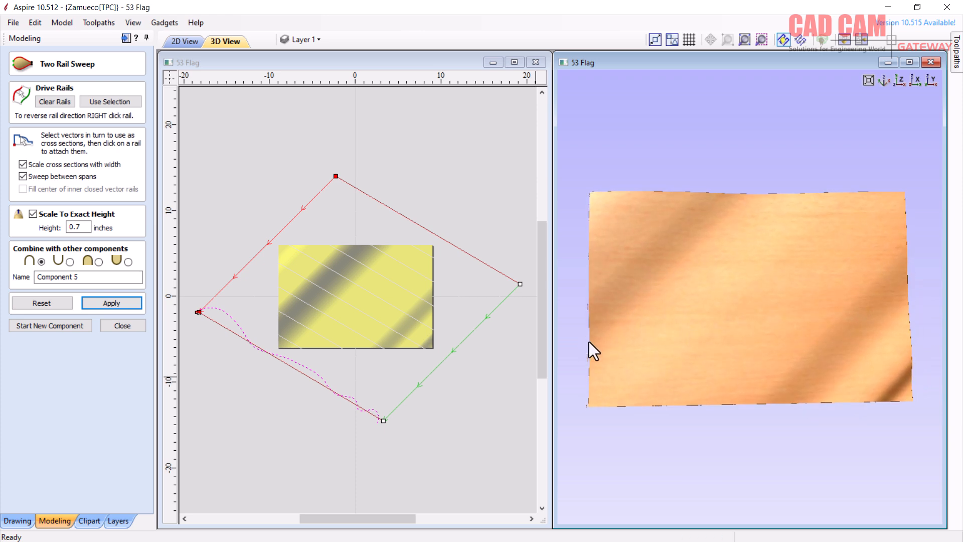
pyautogui.moveTo(786, 339); pyautogui.dragTo(767, 176)
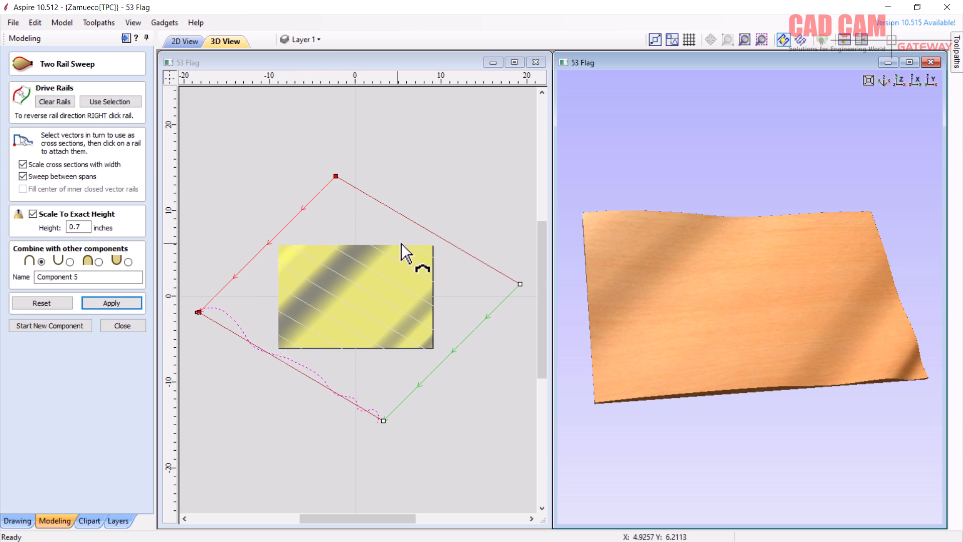
pyautogui.moveTo(754, 299); pyautogui.dragTo(750, 239)
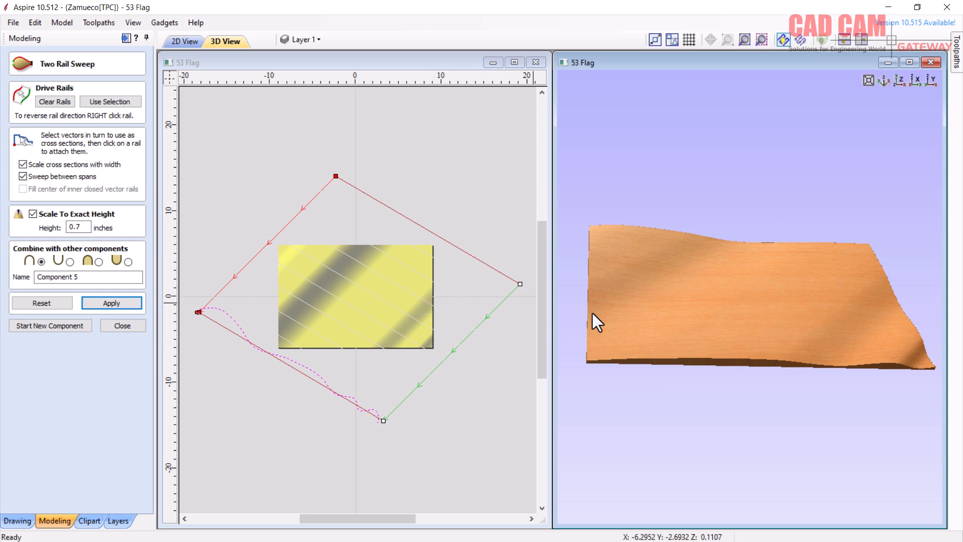
pyautogui.click(116, 302)
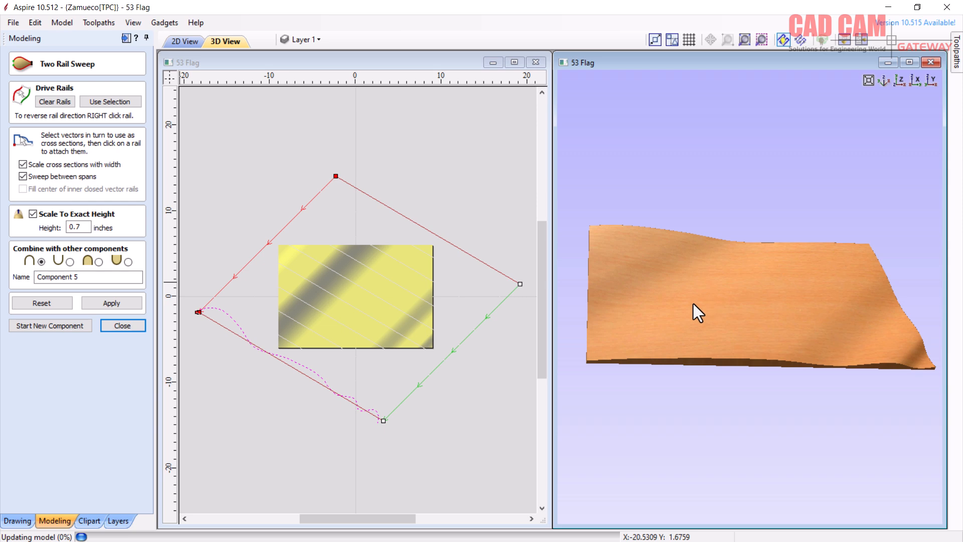
pyautogui.click(122, 326)
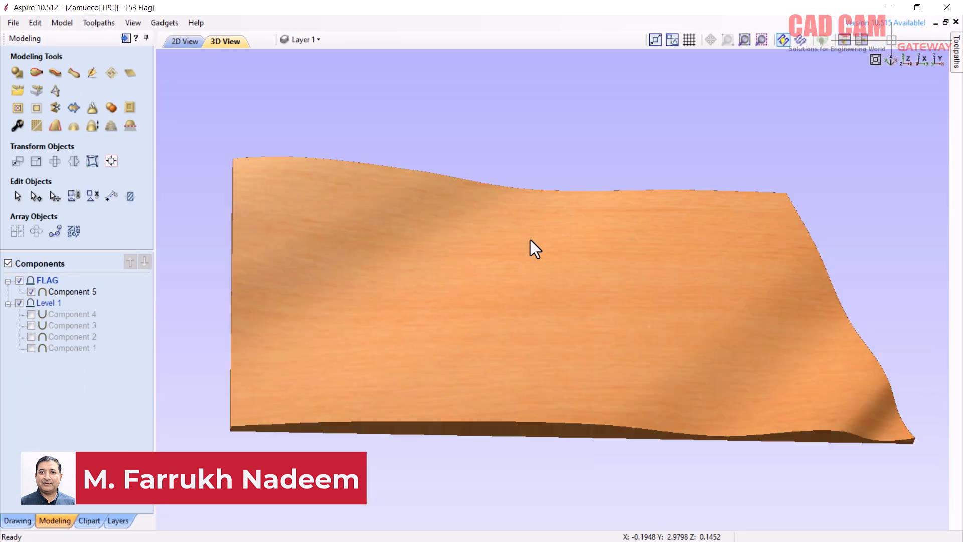
# Set the base height of Component 5 in the FLAG level to 0.25 inches in its component properties.
pyautogui.moveTo(462, 291); pyautogui.dragTo(392, 245)
pyautogui.click(73, 293)
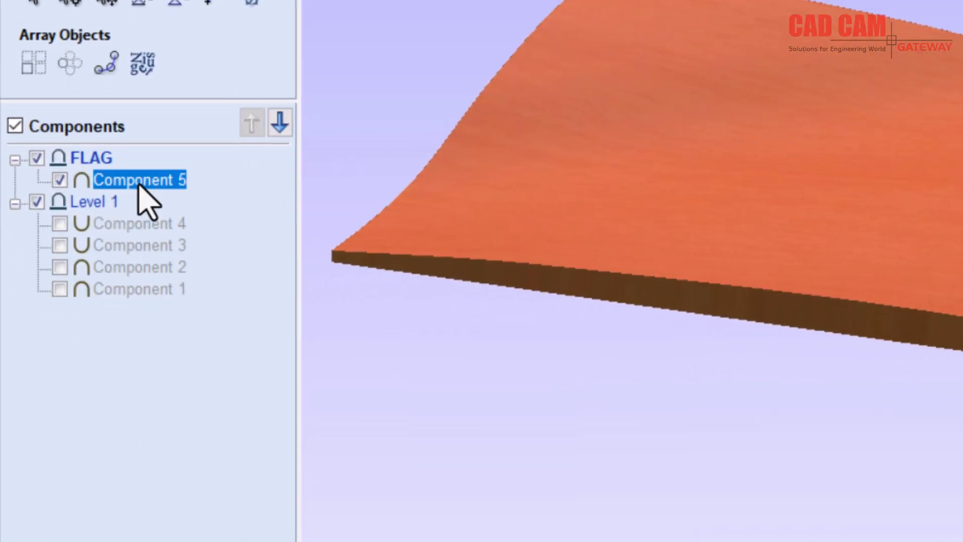
pyautogui.rightClick(141, 184)
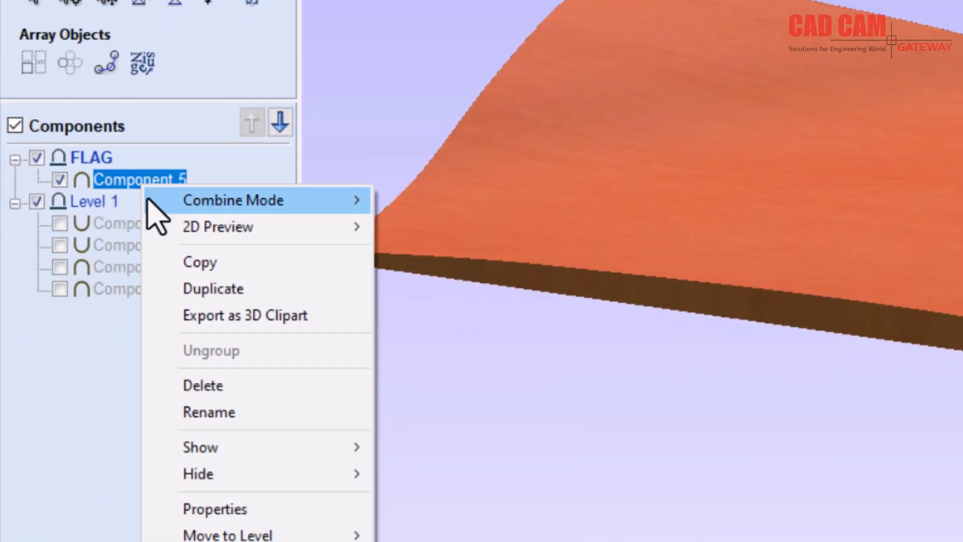
pyautogui.click(239, 517)
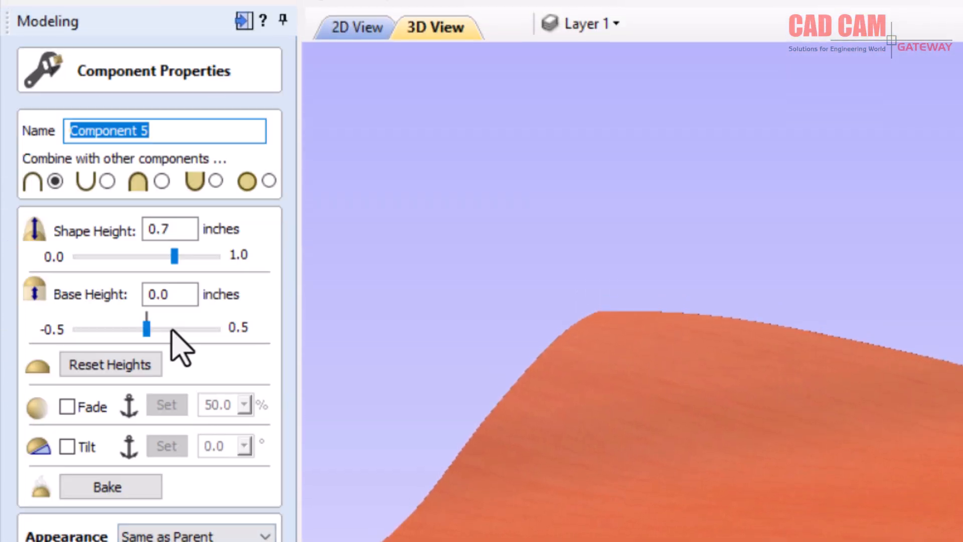
pyautogui.moveTo(147, 329); pyautogui.dragTo(181, 337)
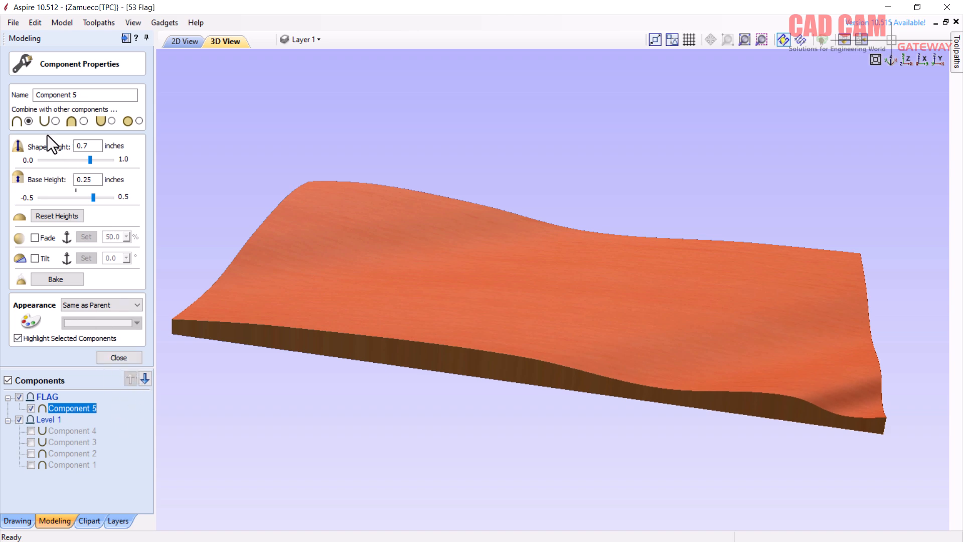
pyautogui.click(114, 357)
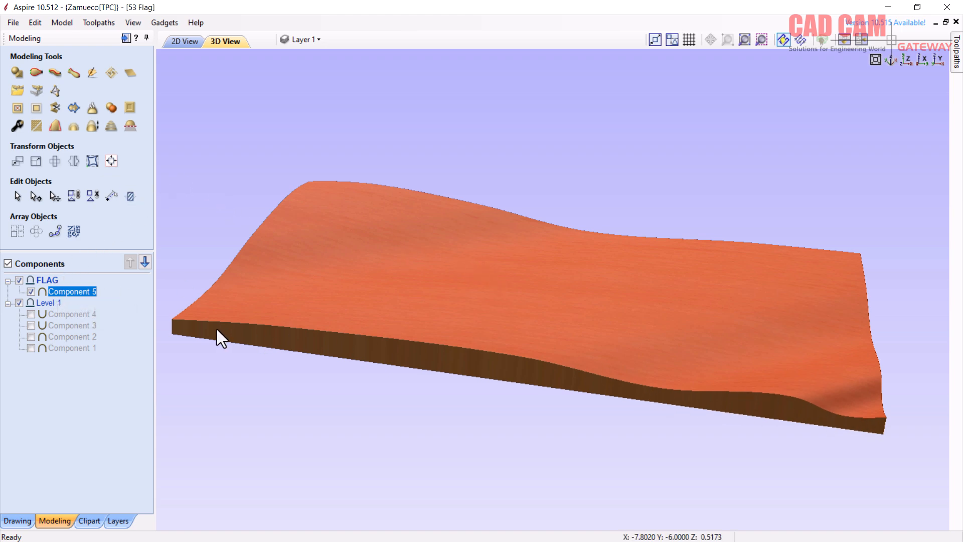
# Hide Component 5 in the FLAG level and make the Section 2 layer visible in the 2D view.
pyautogui.moveTo(616, 339); pyautogui.dragTo(542, 467)
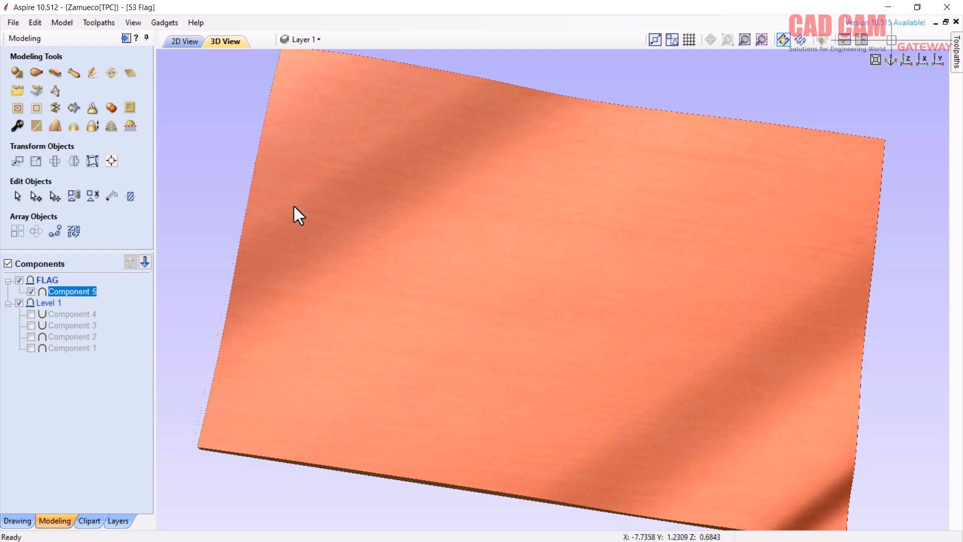
pyautogui.moveTo(463, 208); pyautogui.dragTo(626, 167)
pyautogui.moveTo(717, 259); pyautogui.dragTo(684, 298)
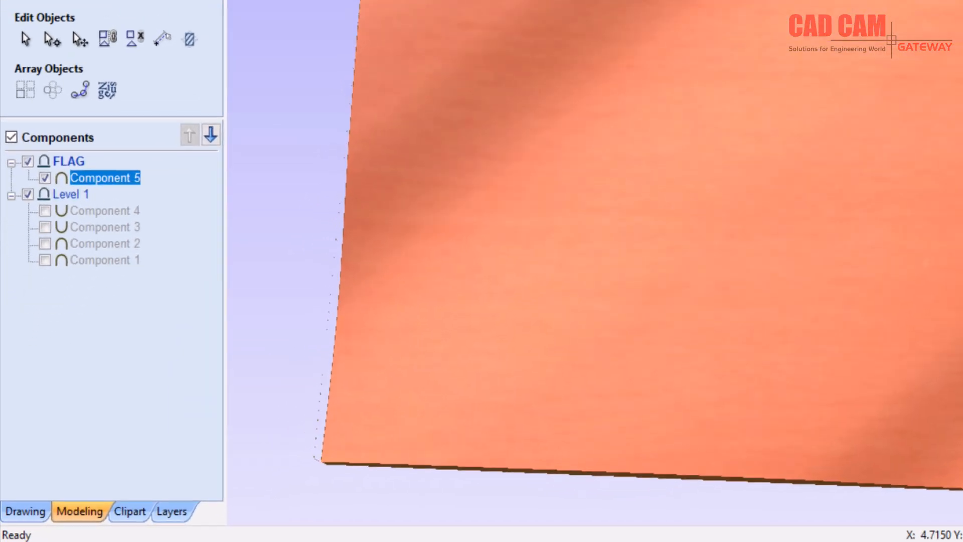
pyautogui.click(42, 180)
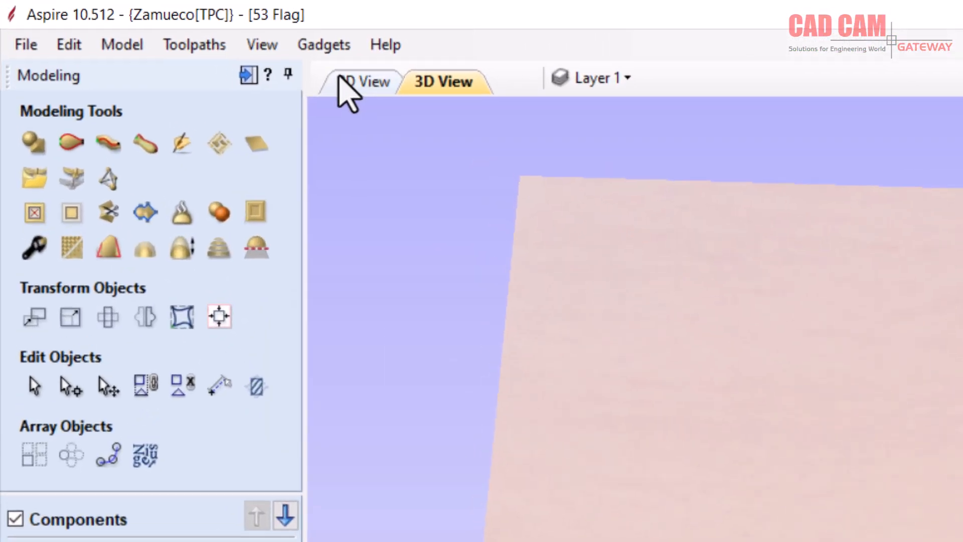
pyautogui.click(204, 45)
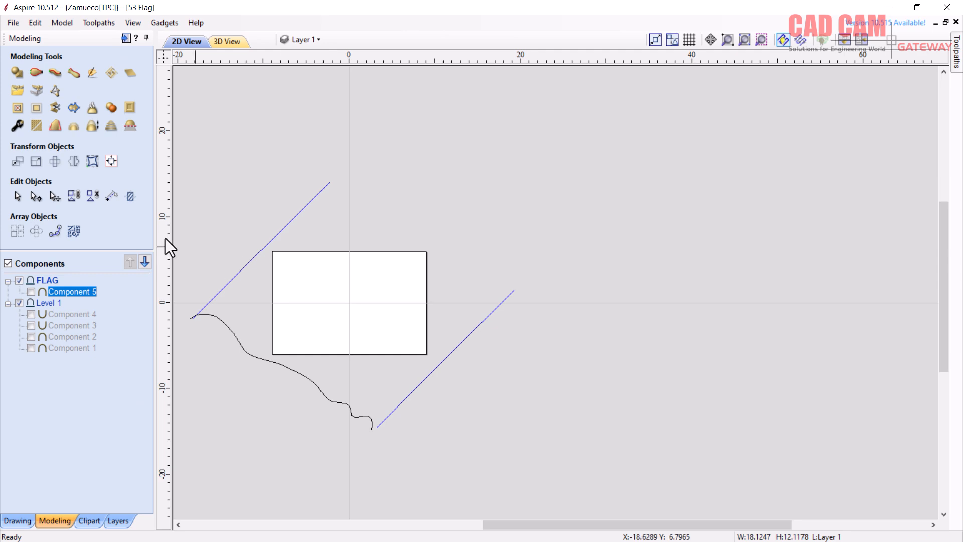
pyautogui.click(248, 499)
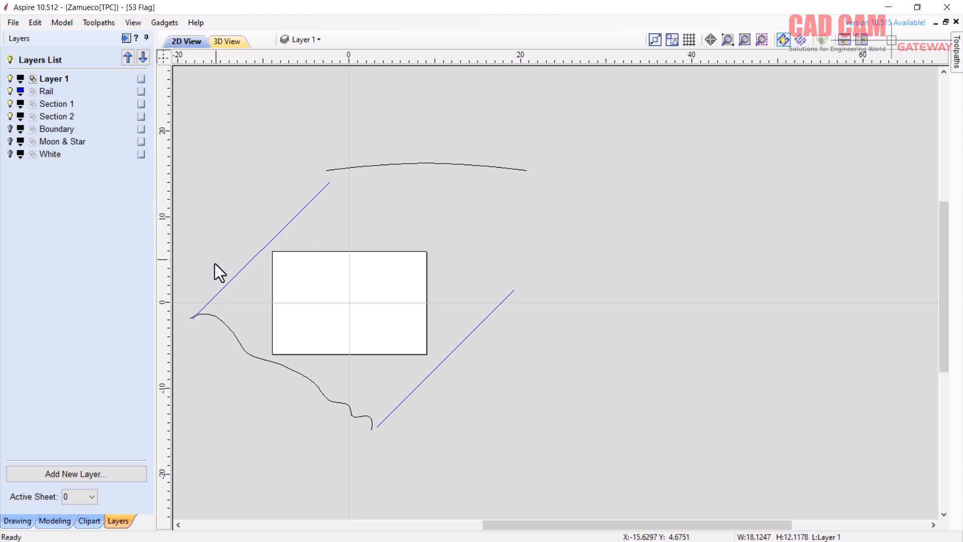
# Set the two blue rail lines as the drive rails of a new Two Rail Sweep.
pyautogui.scroll(2, 215, 263)
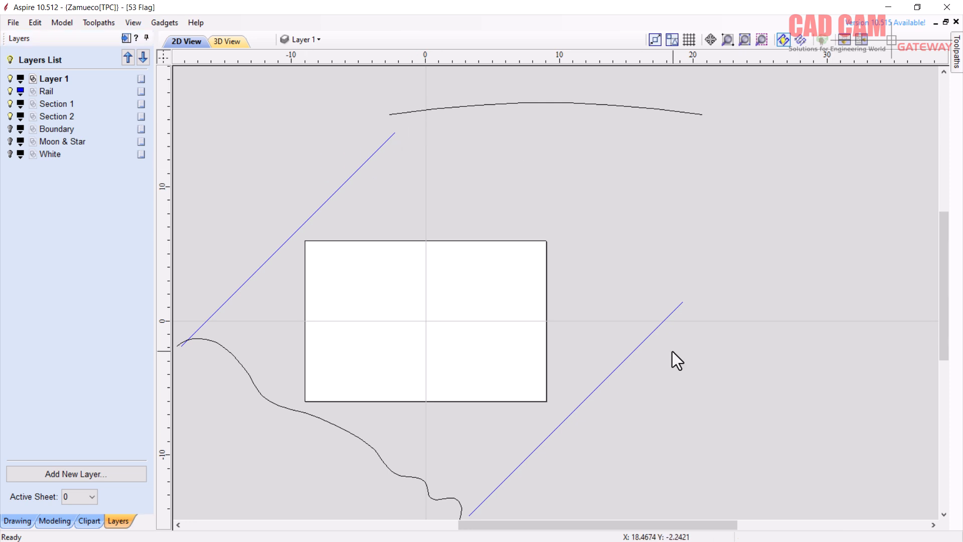
pyautogui.click(656, 329)
pyautogui.keyDown('shift'); pyautogui.moveTo(385, 222); pyautogui.dragTo(317, 174); pyautogui.keyUp('shift')
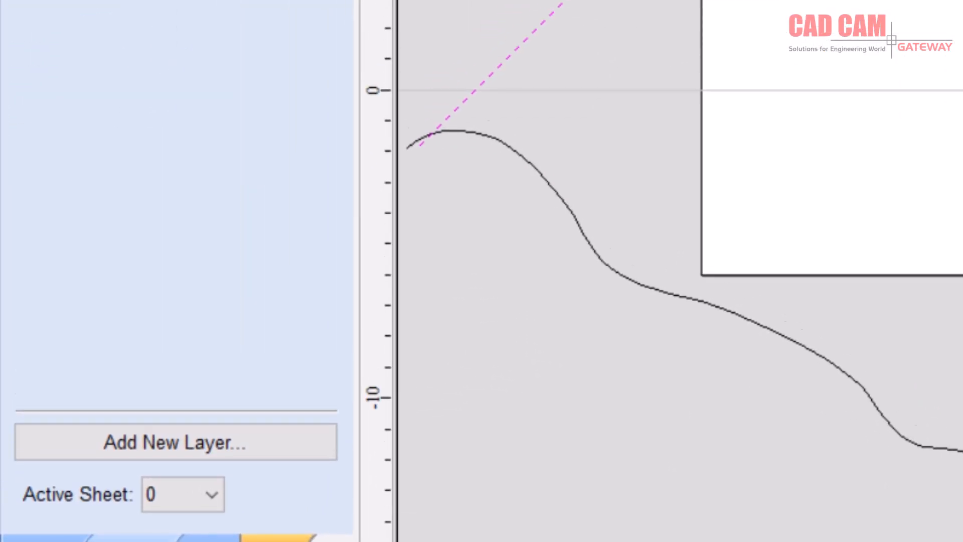
pyautogui.click(65, 517)
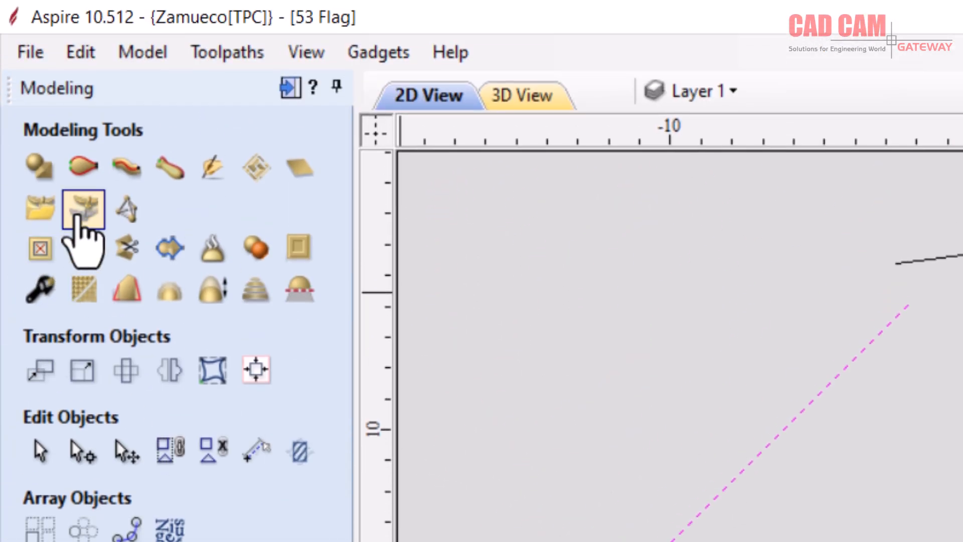
pyautogui.click(83, 169)
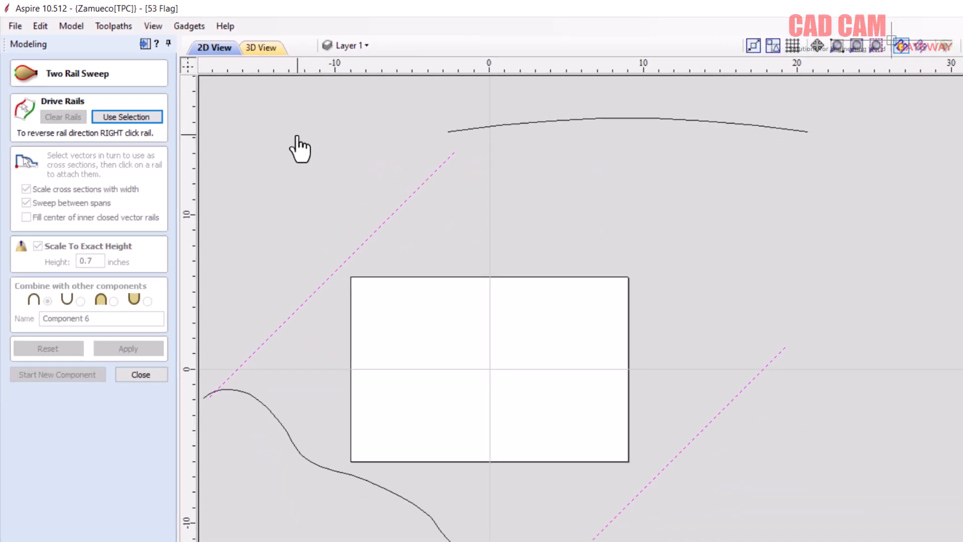
pyautogui.click(129, 118)
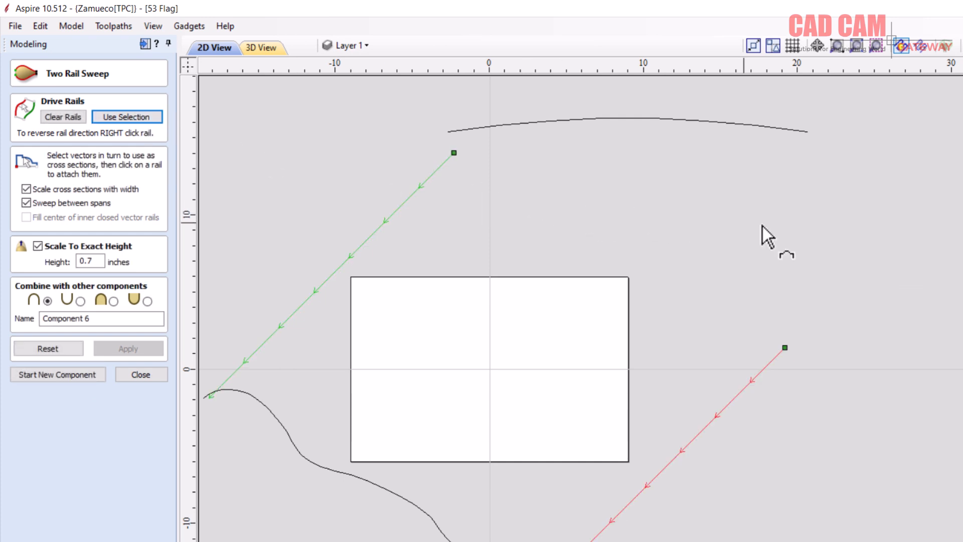
# Attach the wavy curve at the rails' end and the Section 2 arc at their start, then apply the sweep at exact height 0.7 inches.
pyautogui.scroll(-2, 739, 272)
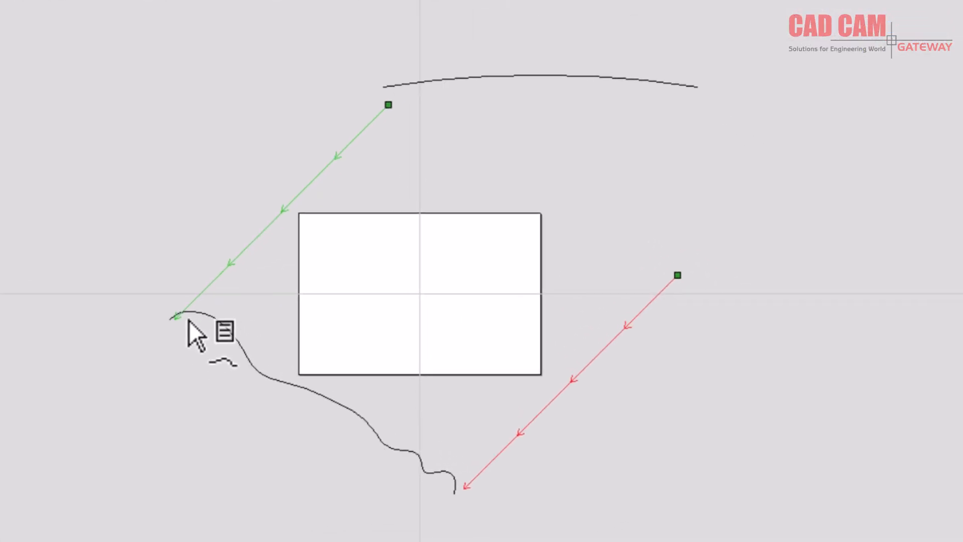
pyautogui.click(225, 324)
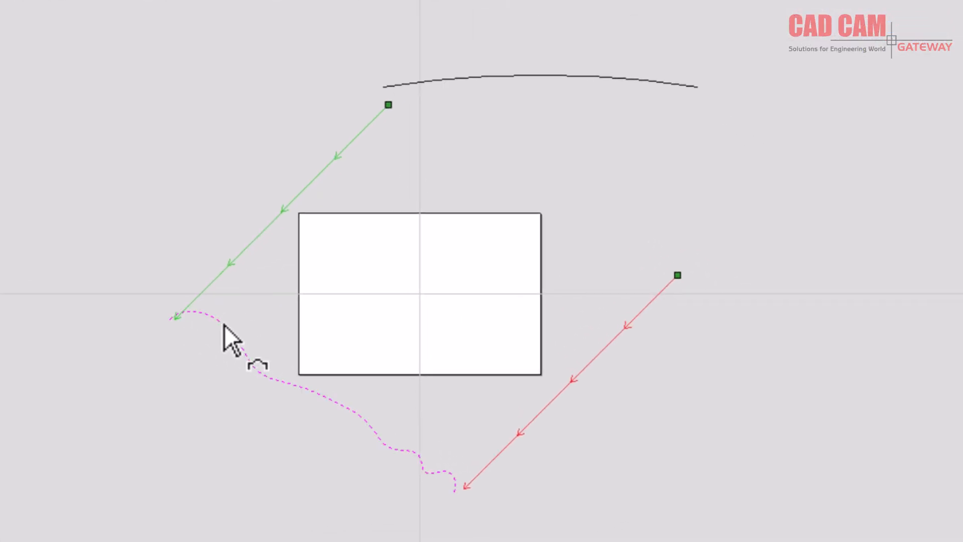
pyautogui.click(177, 320)
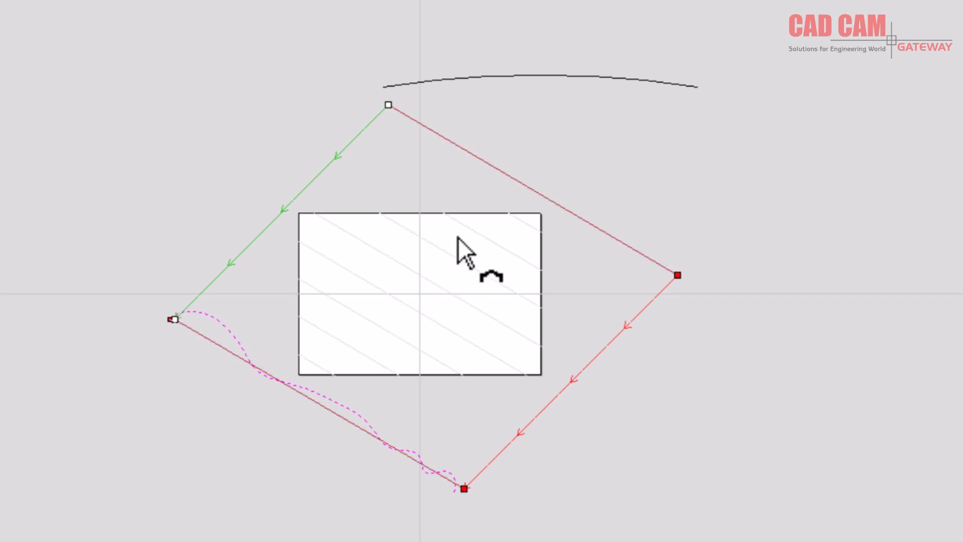
pyautogui.click(504, 76)
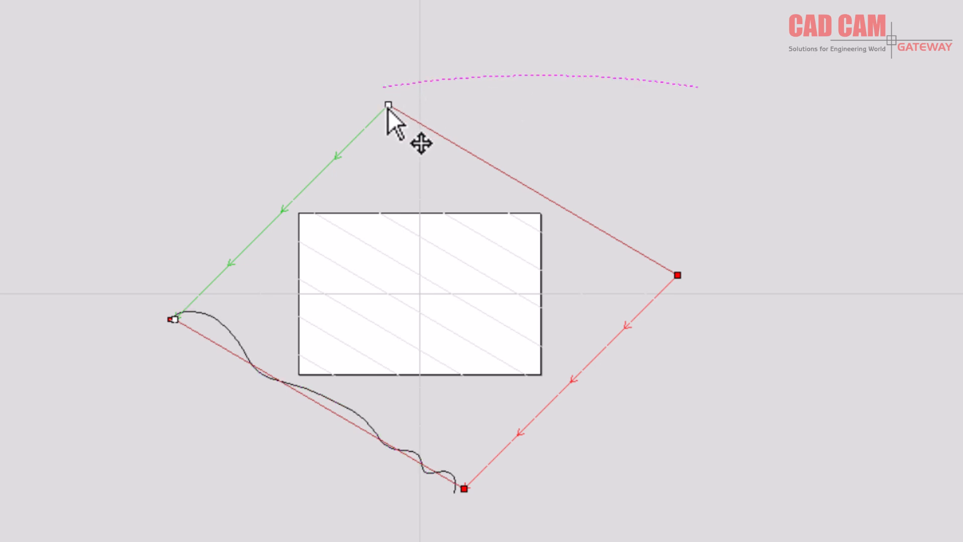
pyautogui.click(376, 124)
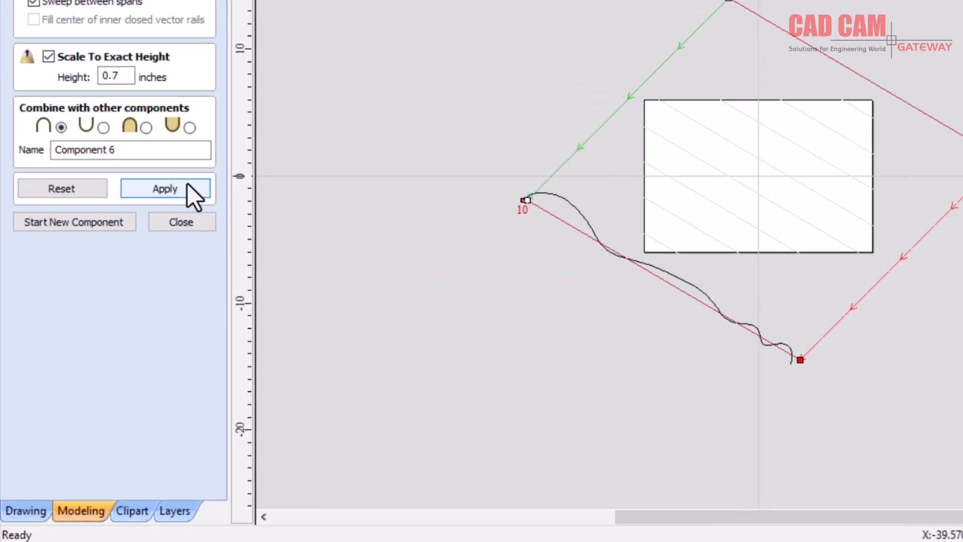
pyautogui.click(188, 186)
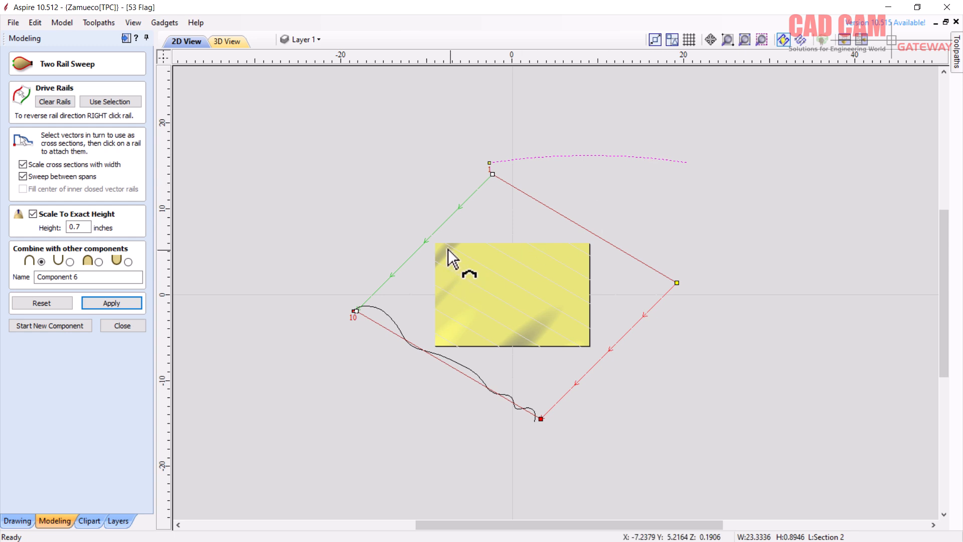
# Examine the swept flag surface in the 2D and 3D views, including its edges from several angles.
pyautogui.scroll(3, 522, 296)
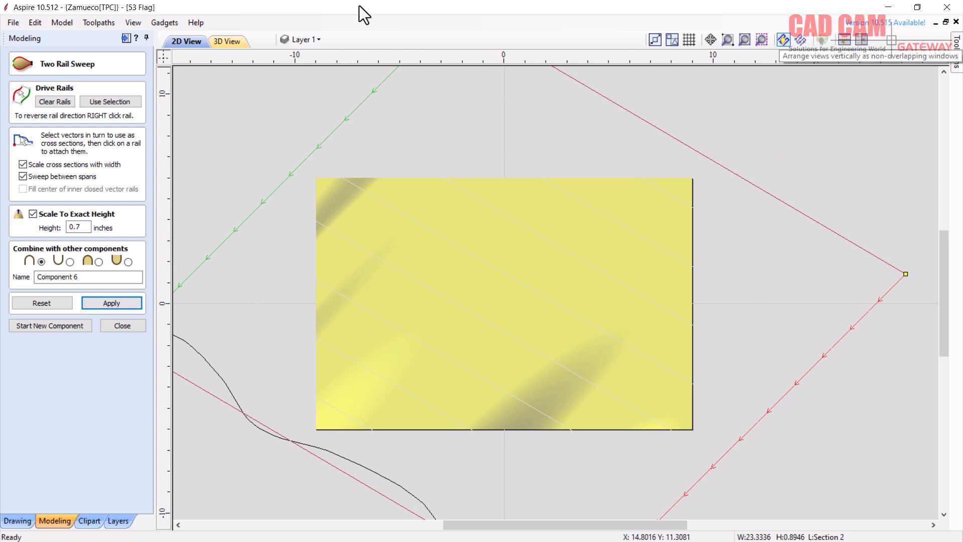
pyautogui.click(223, 42)
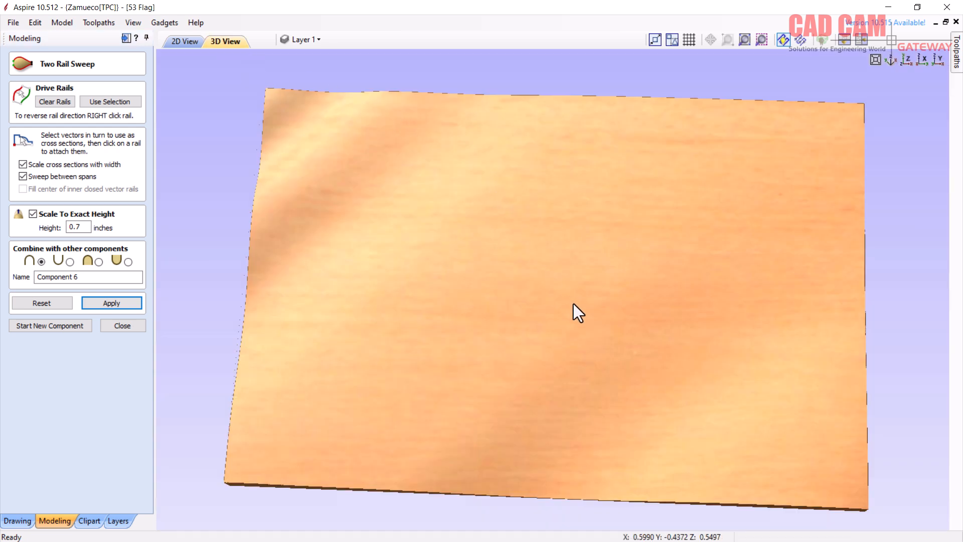
pyautogui.moveTo(580, 251); pyautogui.dragTo(493, 313)
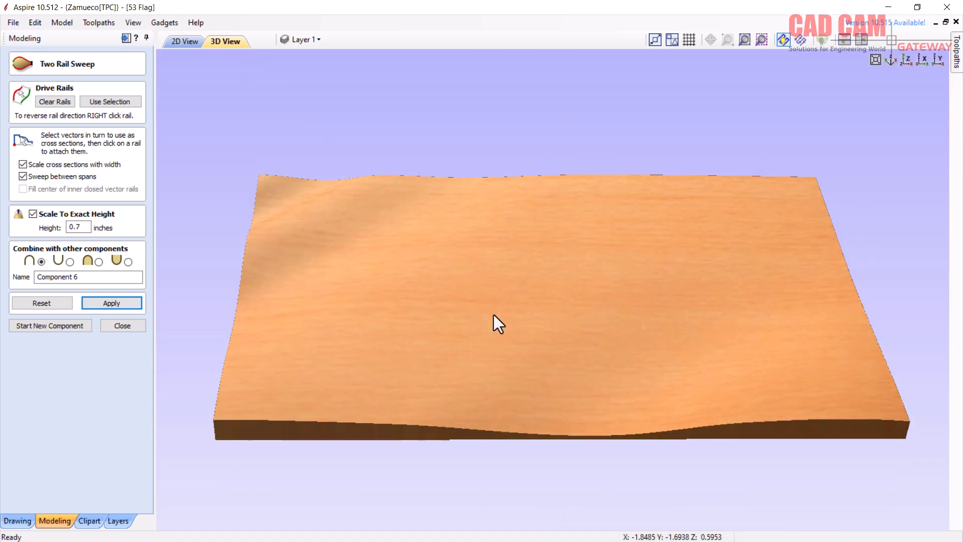
pyautogui.moveTo(532, 251); pyautogui.dragTo(522, 230)
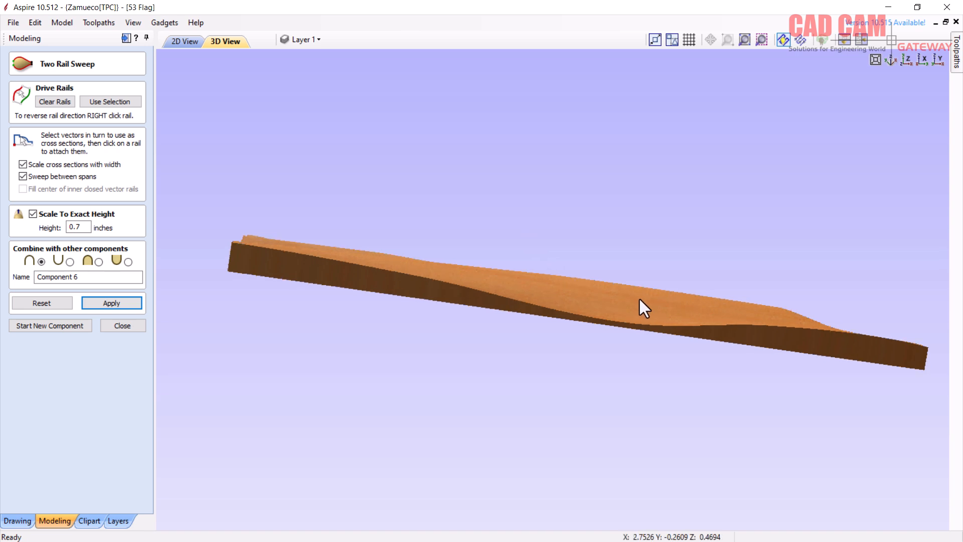
pyautogui.moveTo(574, 344); pyautogui.dragTo(170, 370)
pyautogui.moveTo(443, 288); pyautogui.dragTo(771, 340)
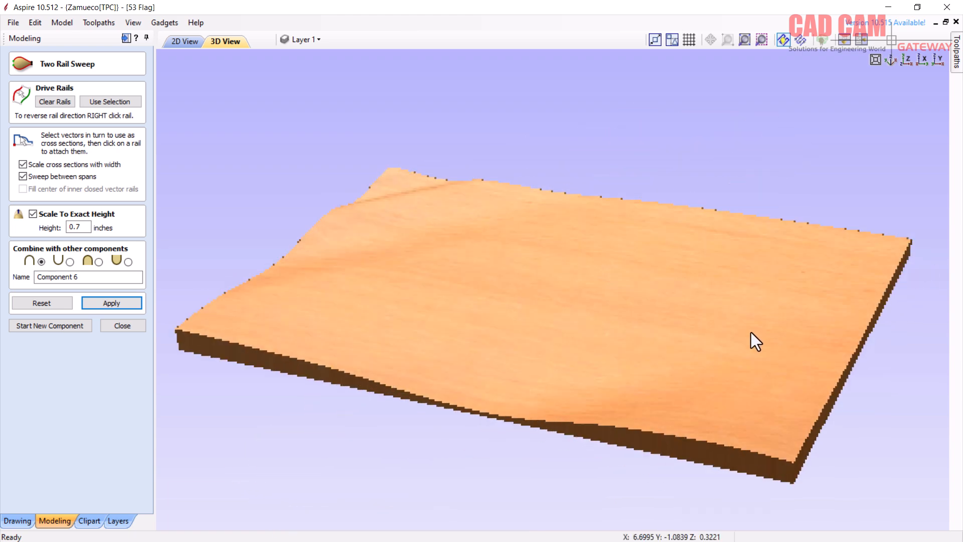
pyautogui.moveTo(389, 314); pyautogui.dragTo(647, 260)
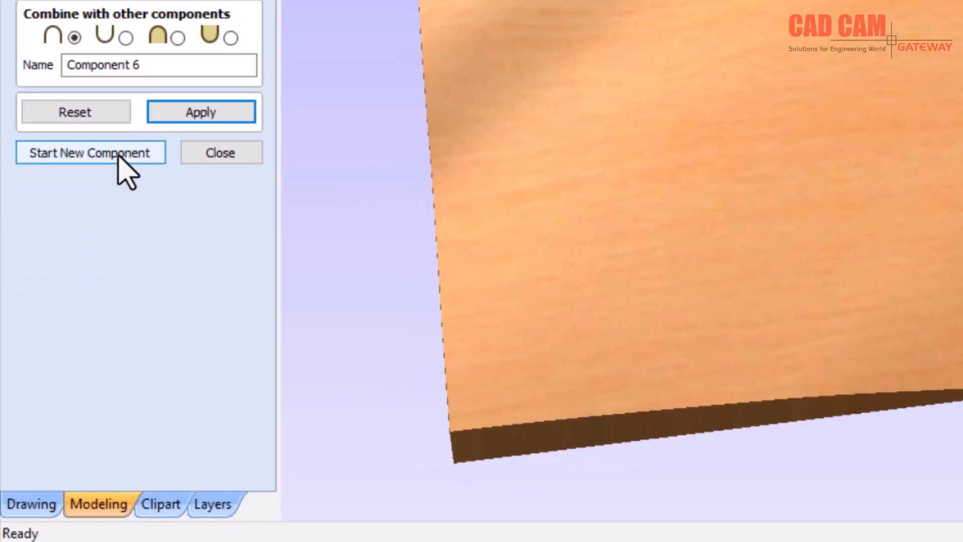
# Start a new sweep component and make the Boundary layer visible in the 2D view.
pyautogui.click(119, 154)
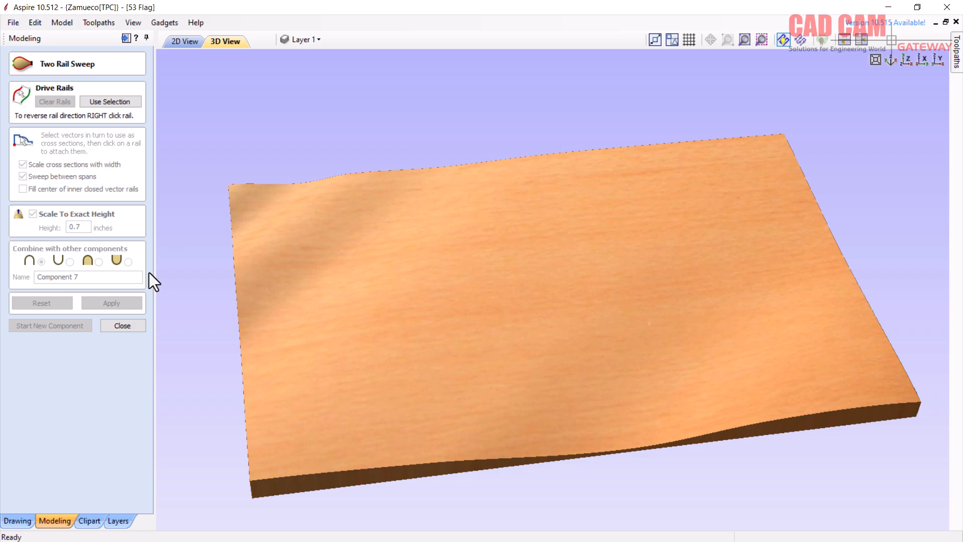
pyautogui.click(118, 520)
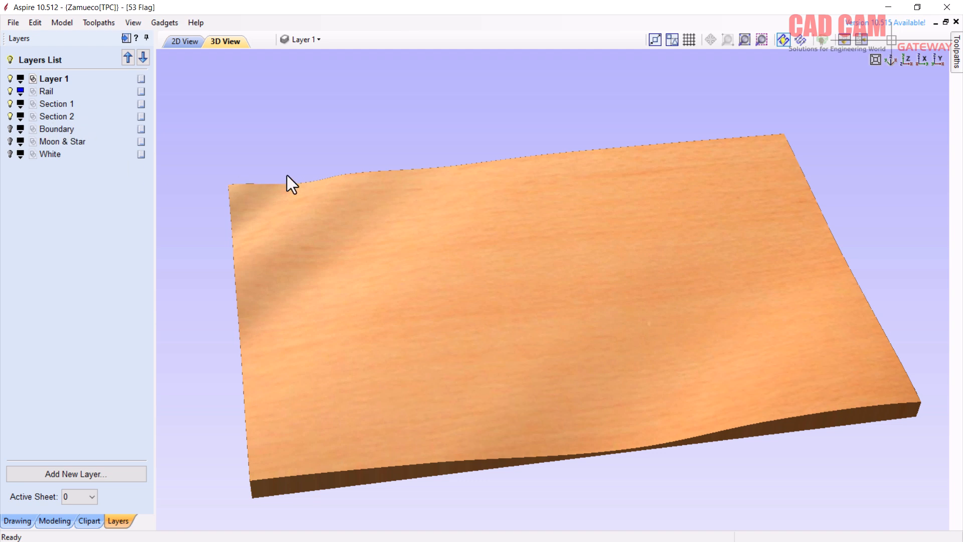
pyautogui.click(10, 128)
pyautogui.click(180, 40)
pyautogui.scroll(-4, 612, 258)
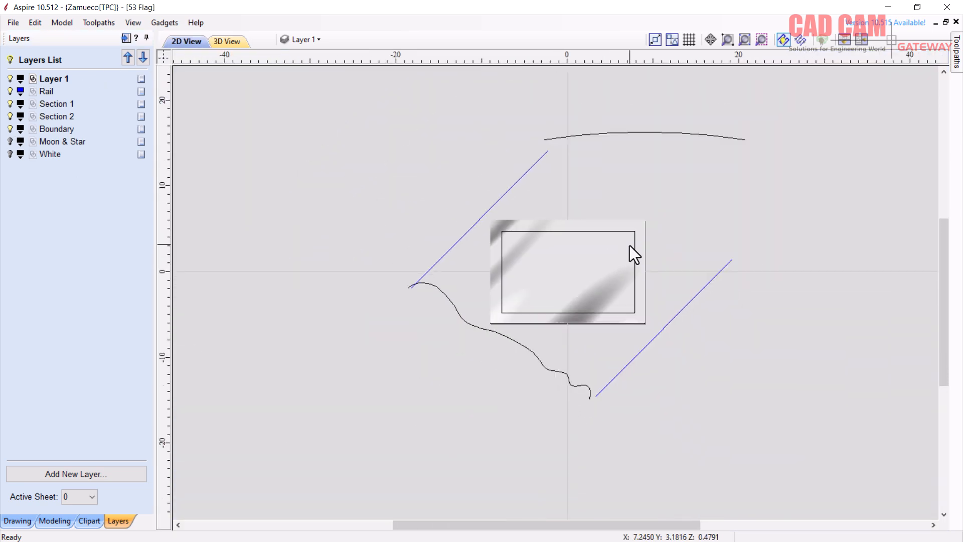
pyautogui.scroll(2, 564, 216)
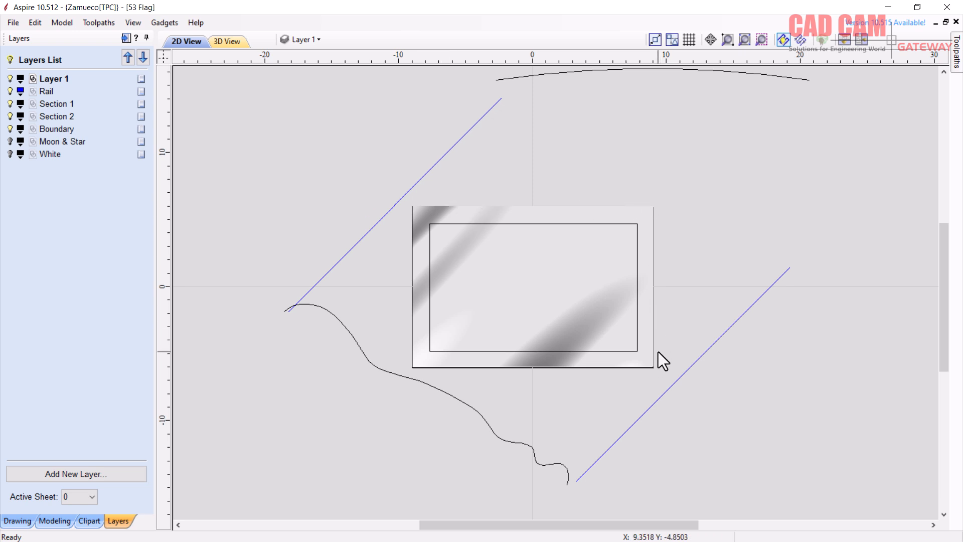
# Tile the 2D and 3D views side by side and select the boundary rectangle together with the flag component.
pyautogui.click(464, 224)
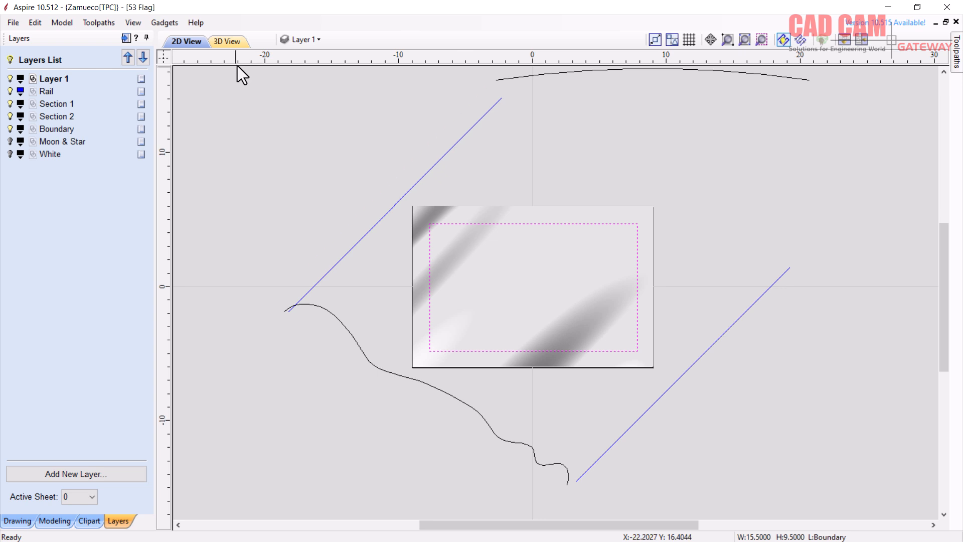
pyautogui.click(460, 207)
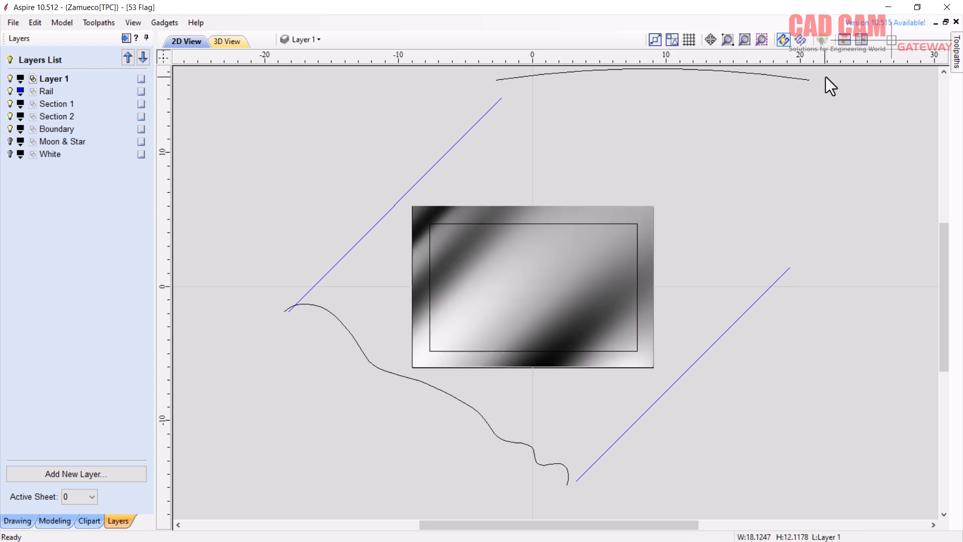
pyautogui.click(860, 42)
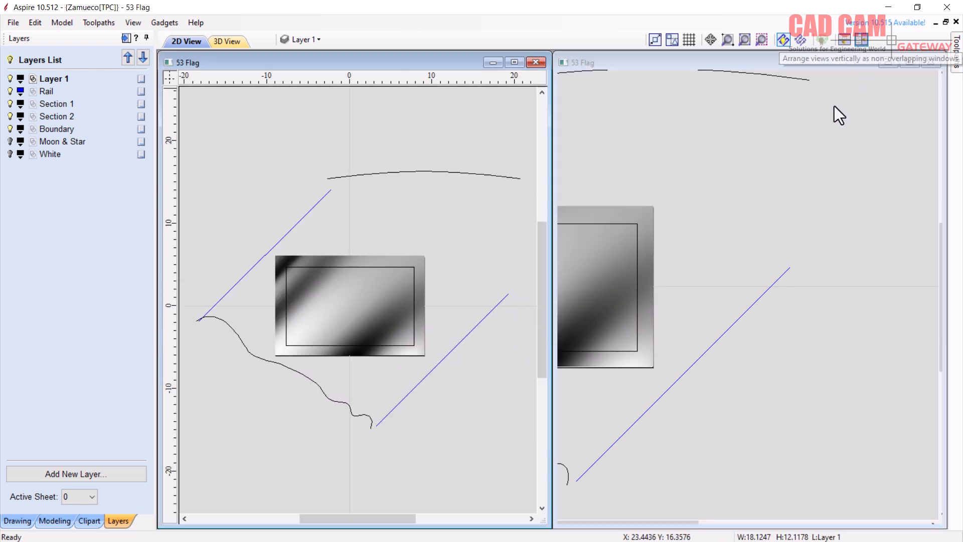
pyautogui.click(369, 270)
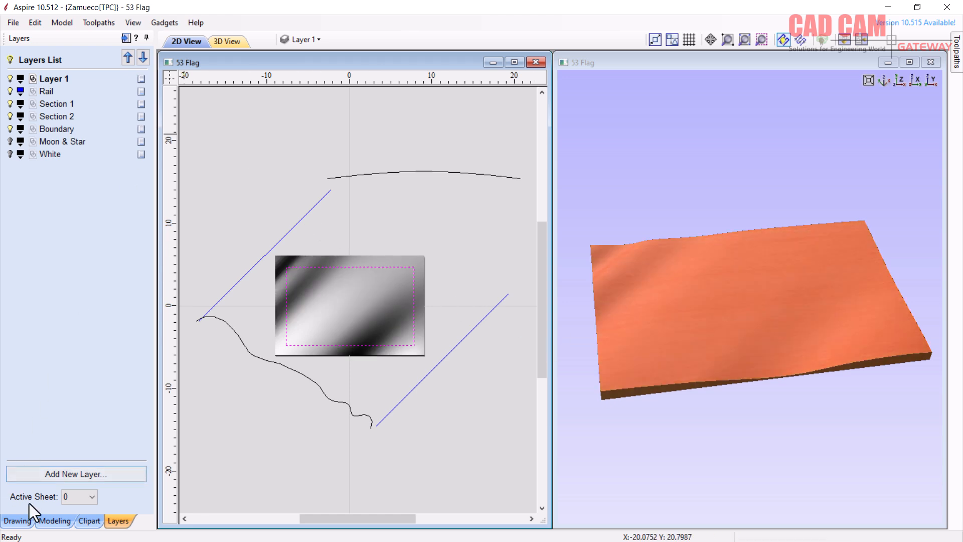
# Close the Two Rail Sweep and clear the area of Component 6 outside the boundary rectangle.
pyautogui.click(49, 519)
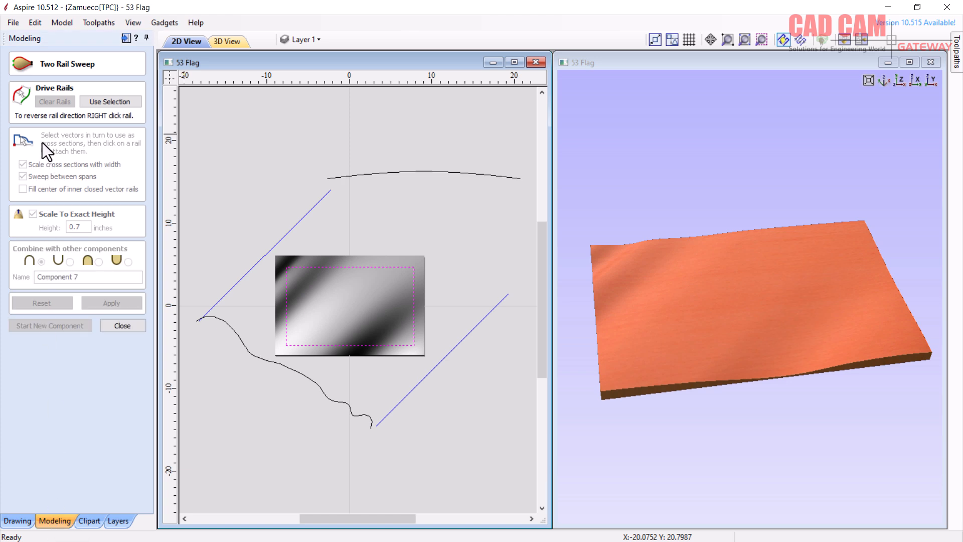
pyautogui.click(122, 325)
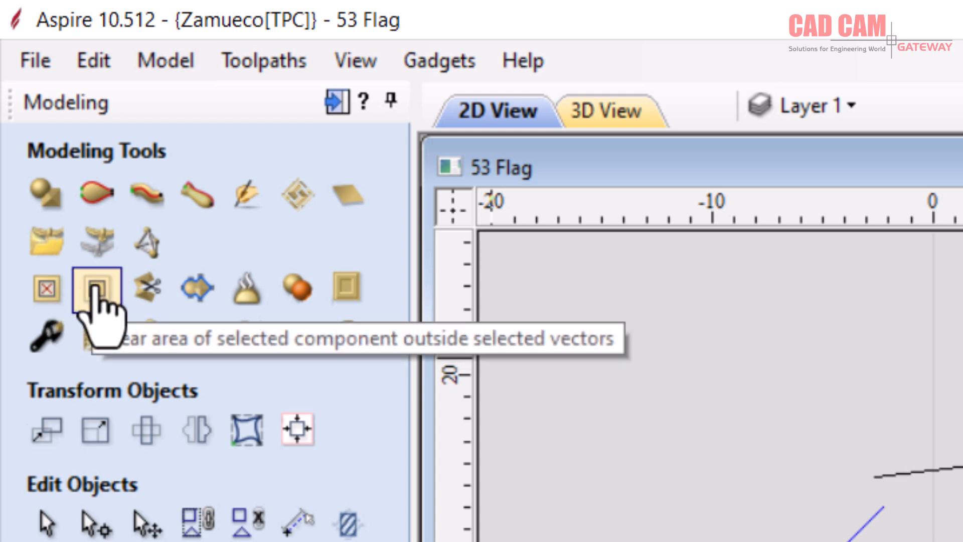
pyautogui.click(96, 285)
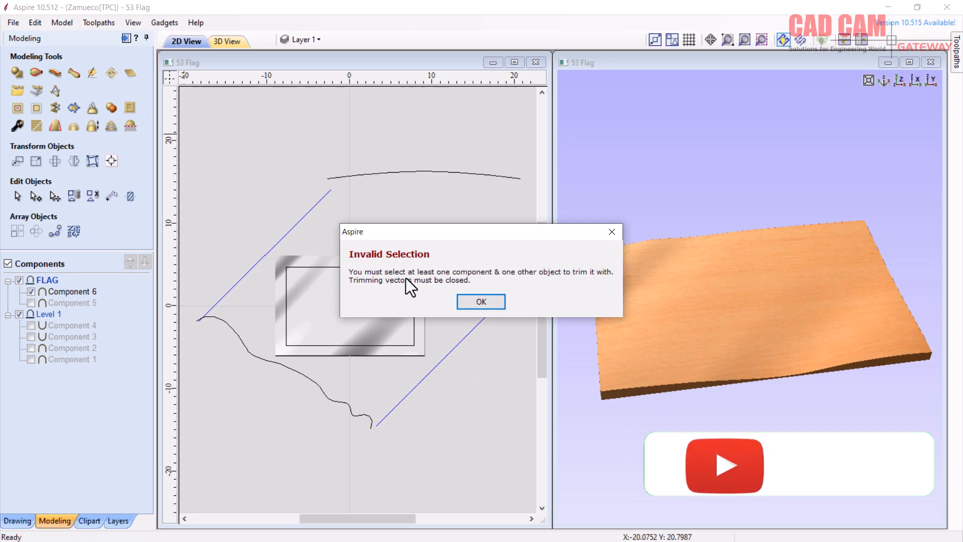
pyautogui.click(482, 303)
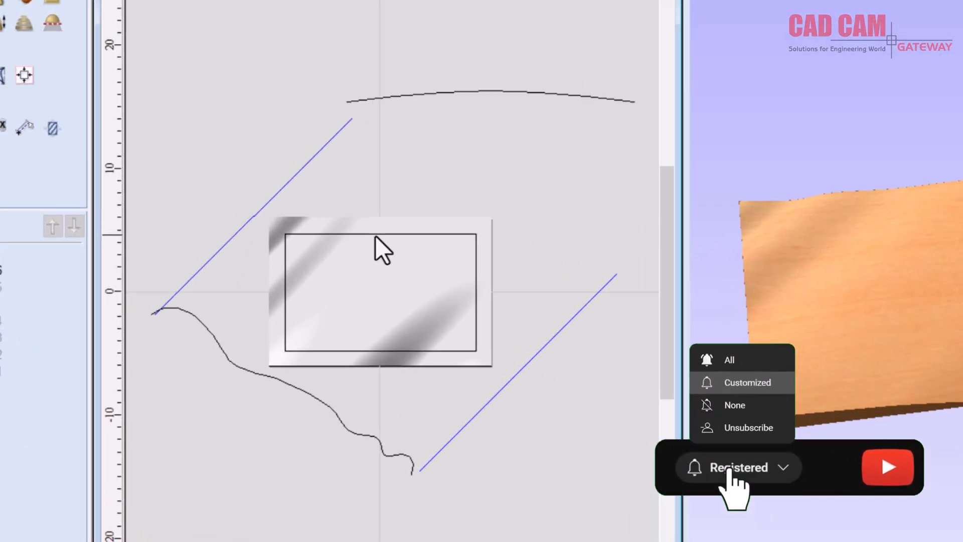
pyautogui.click(375, 236)
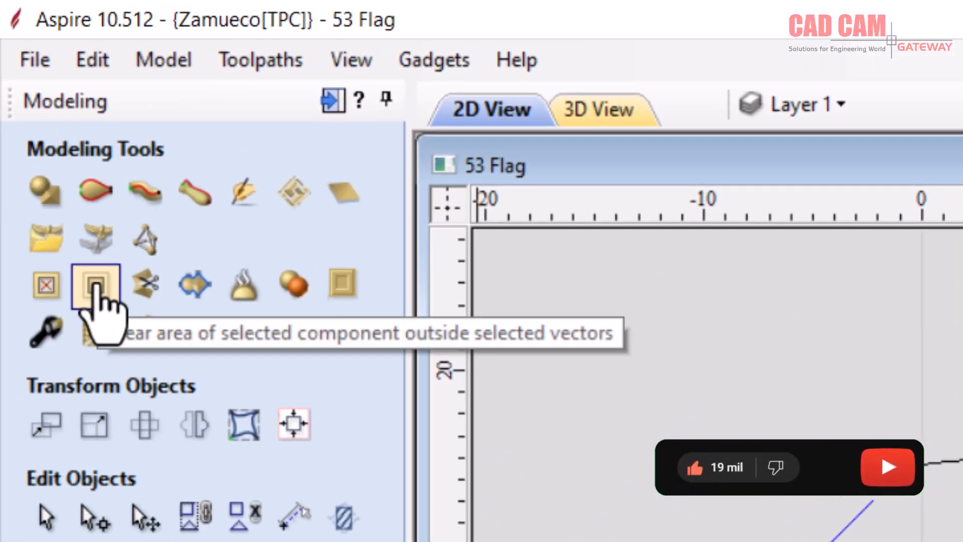
pyautogui.click(92, 275)
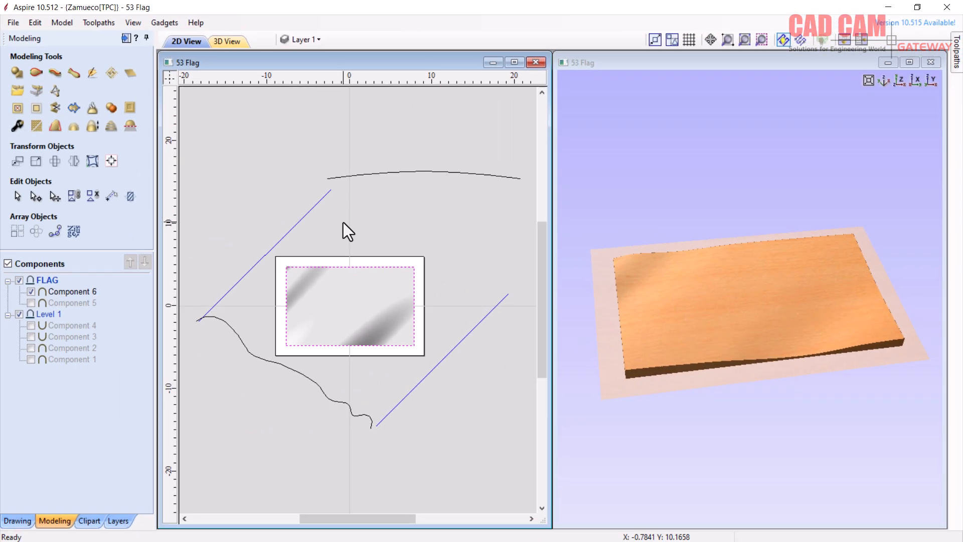
# Make the Moon & Star layer visible and select the crescent and star vectors.
pyautogui.click(119, 521)
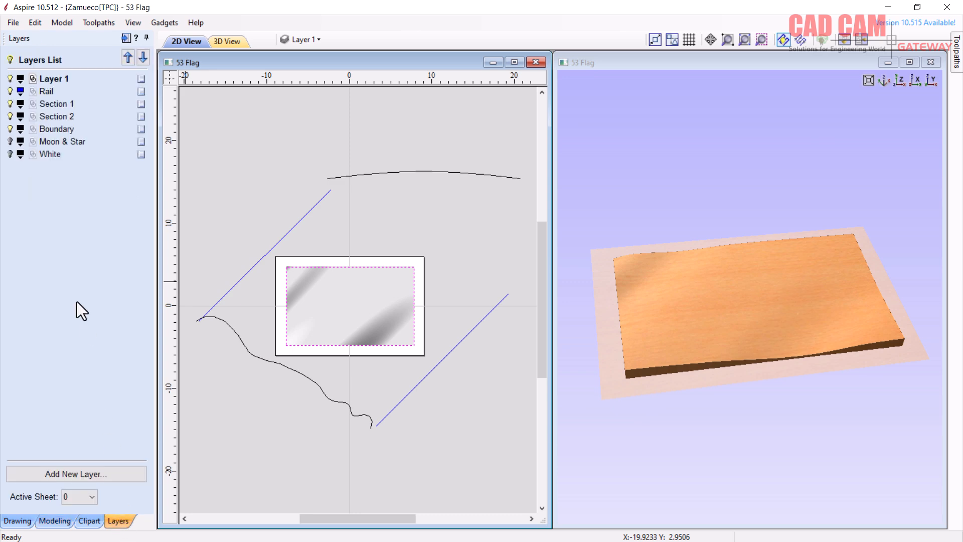
pyautogui.click(10, 141)
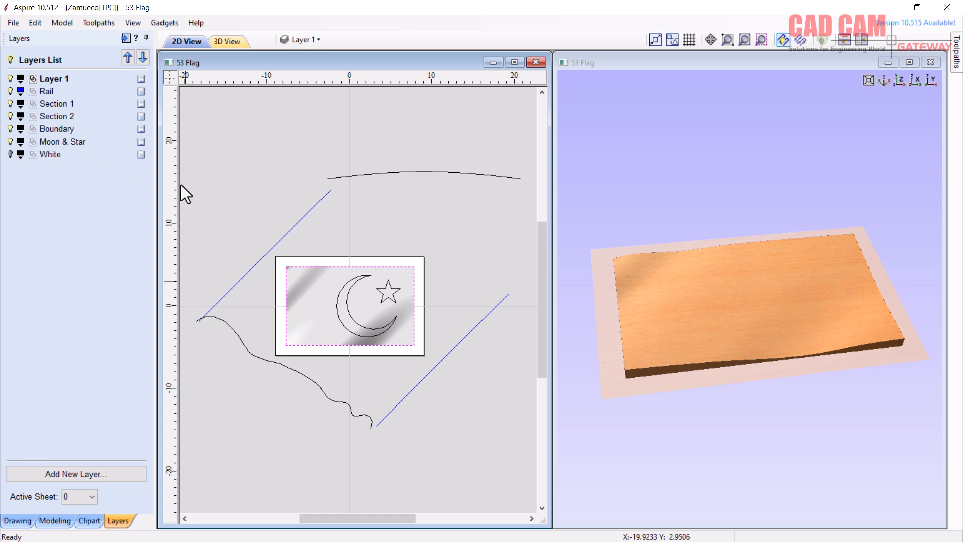
pyautogui.scroll(3, 361, 317)
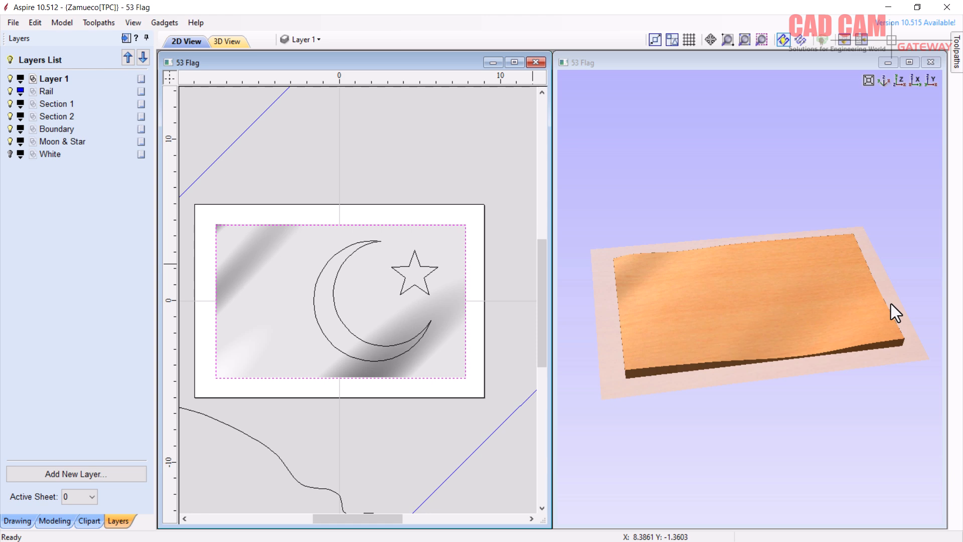
pyautogui.click(354, 251)
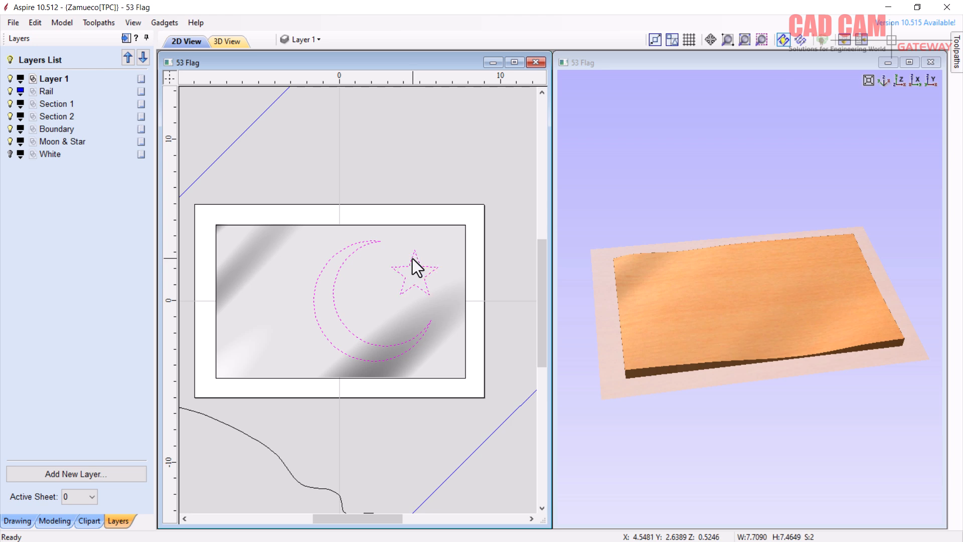
# Create a flat shape with 0.1 inch base height from the crescent and star vectors, subtracted from the other components.
pyautogui.click(55, 520)
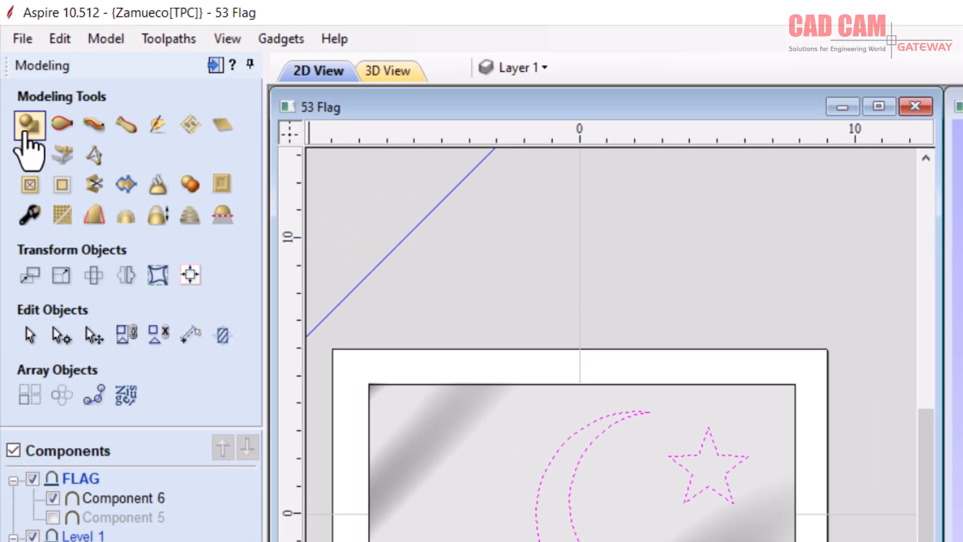
pyautogui.click(16, 72)
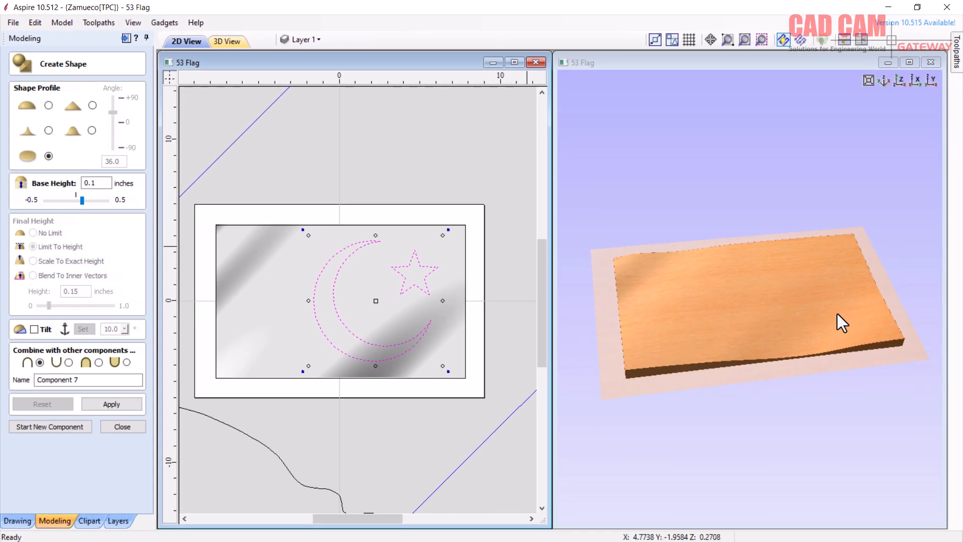
pyautogui.scroll(2, 838, 314)
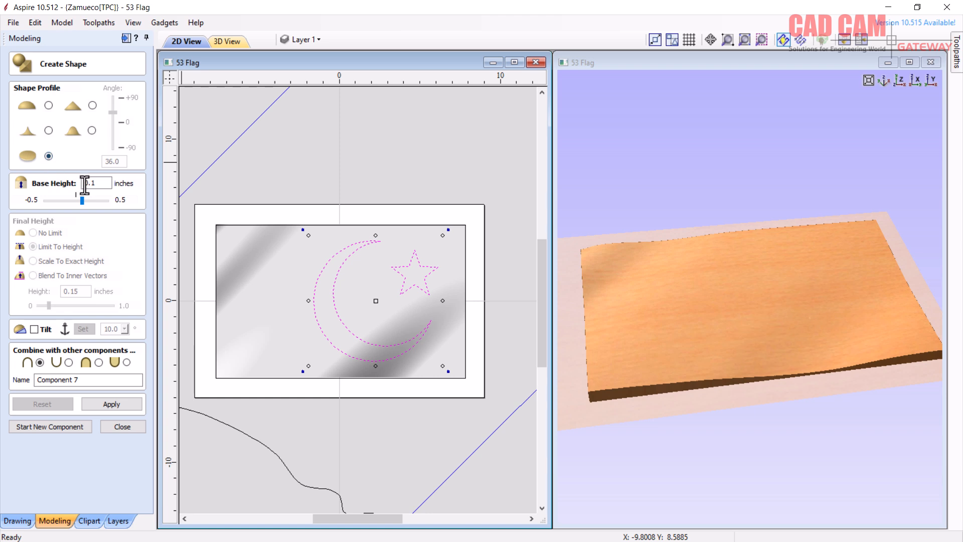
pyautogui.click(68, 362)
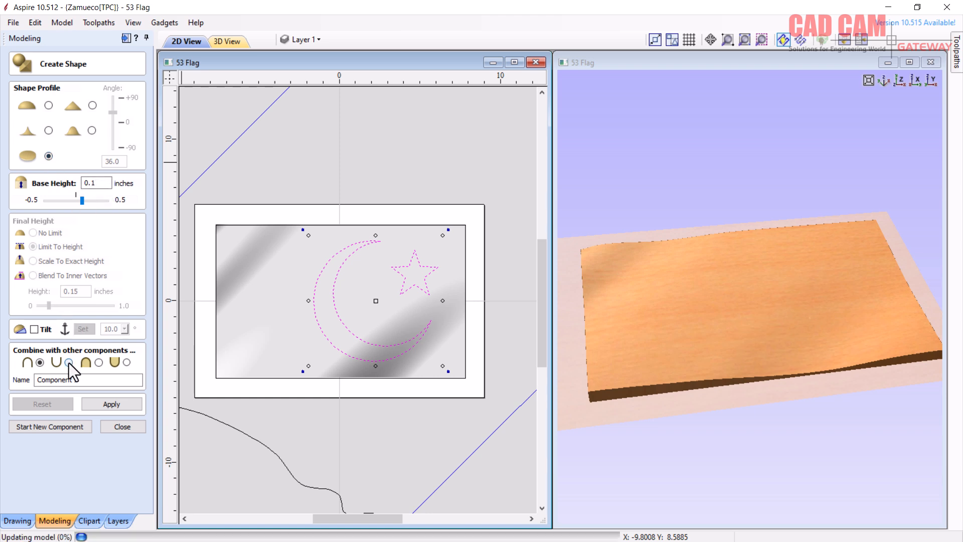
pyautogui.click(119, 407)
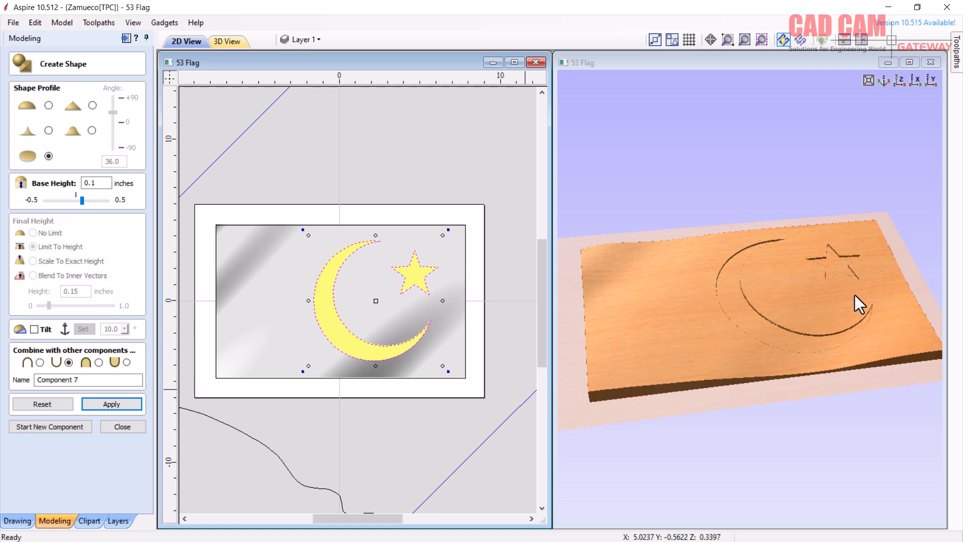
# Try the smooth and concave shape profiles on the subtracted crescent and star.
pyautogui.scroll(6, 854, 295)
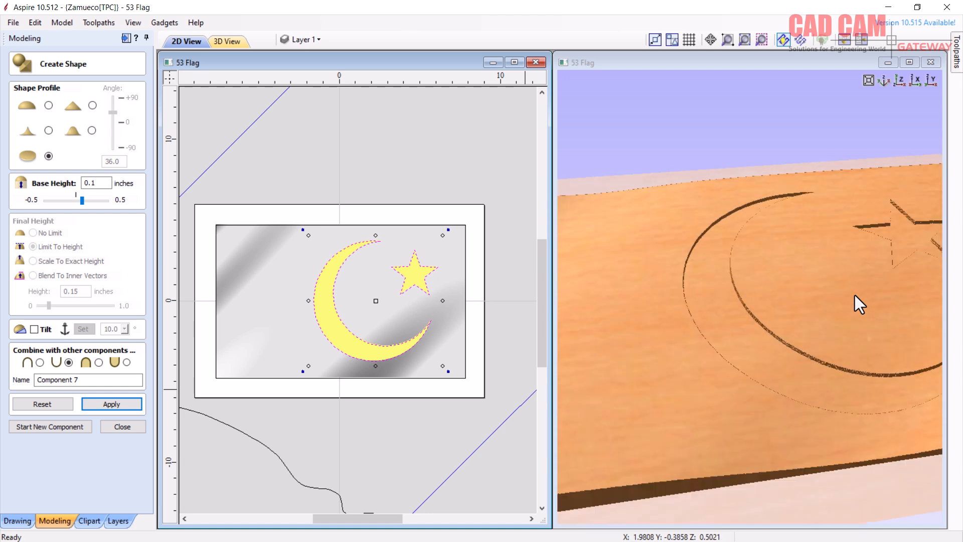
pyautogui.scroll(2, 855, 295)
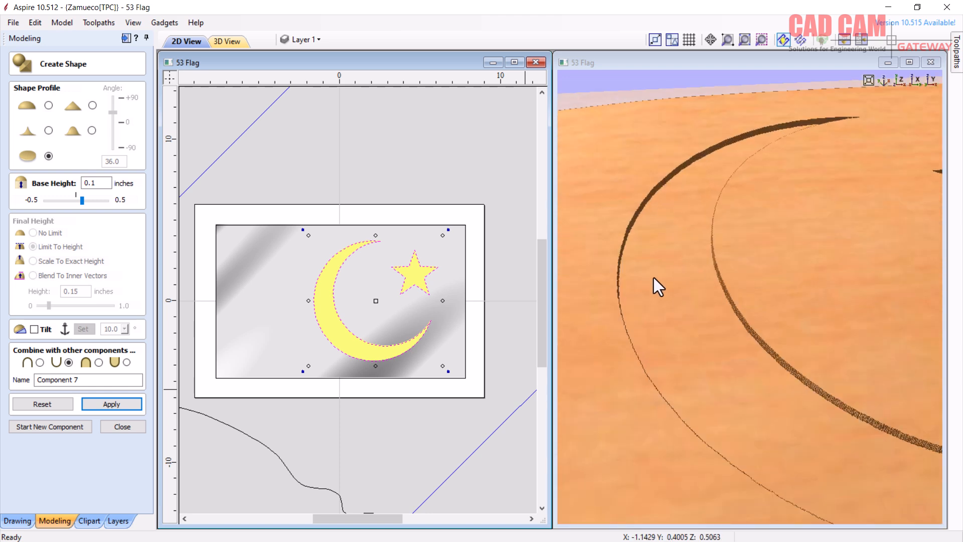
pyautogui.click(92, 131)
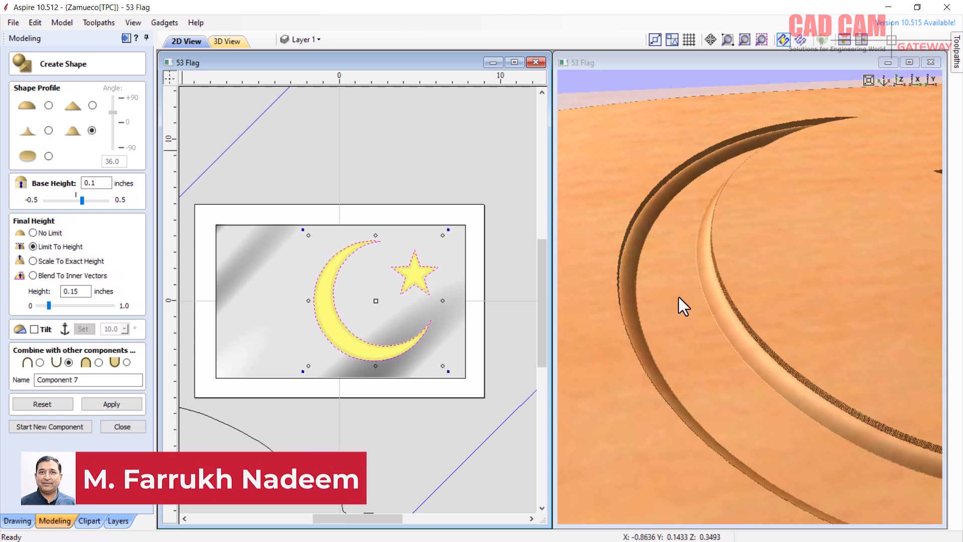
pyautogui.click(48, 131)
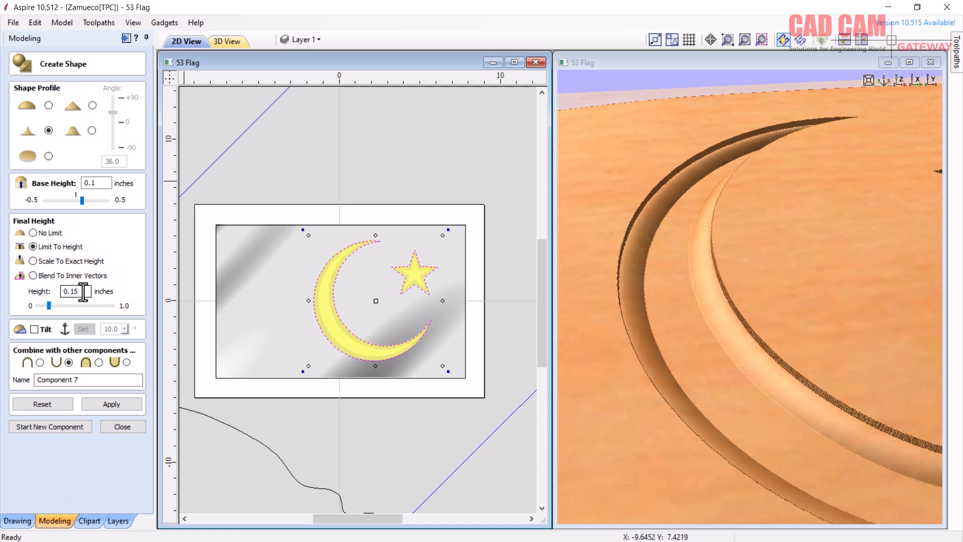
# Try a rounded profile with a 90-degree angle and 0.0 base height on the crescent and star.
pyautogui.click(49, 105)
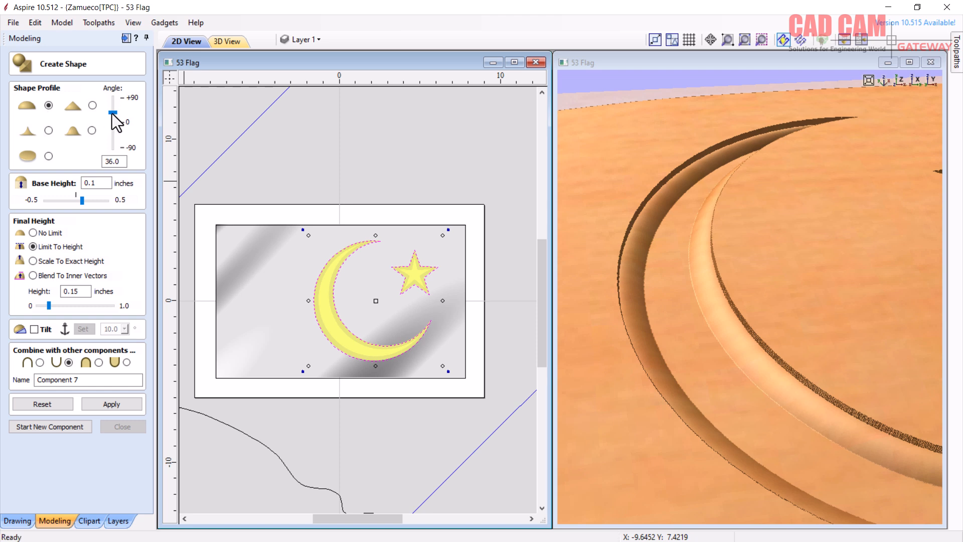
pyautogui.moveTo(113, 112); pyautogui.dragTo(112, 104)
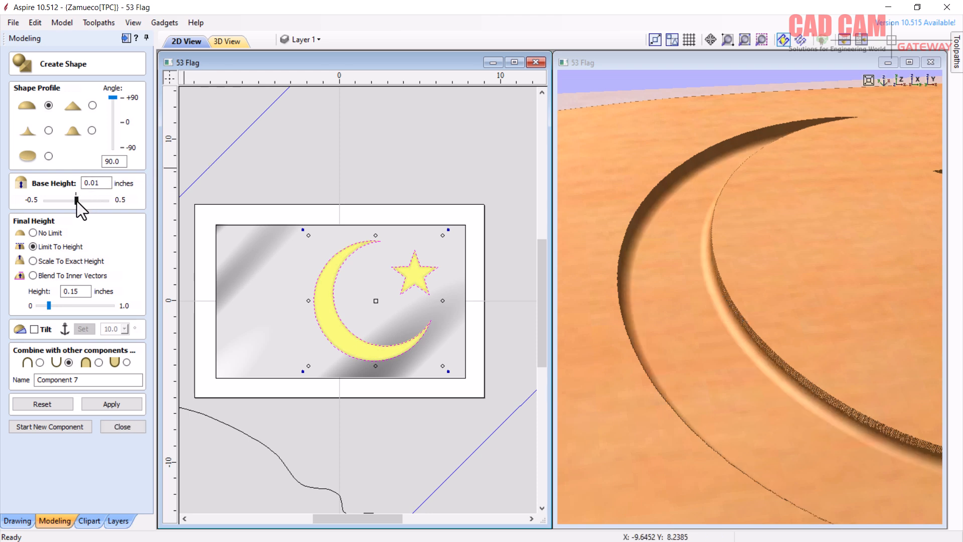
pyautogui.moveTo(76, 201); pyautogui.dragTo(77, 200)
pyautogui.click(103, 182)
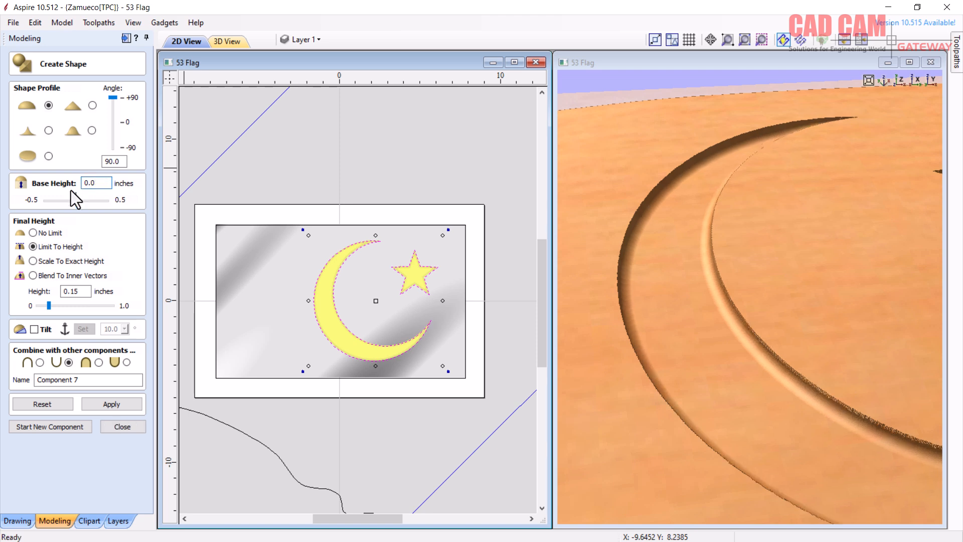
pyautogui.click(111, 404)
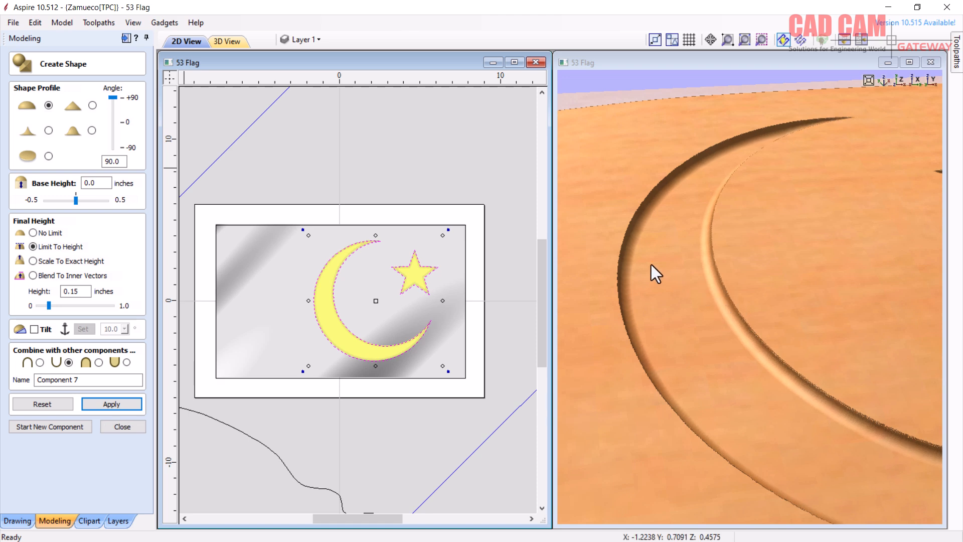
pyautogui.scroll(-3, 618, 254)
pyautogui.click(703, 290)
pyautogui.moveTo(703, 290); pyautogui.dragTo(612, 291)
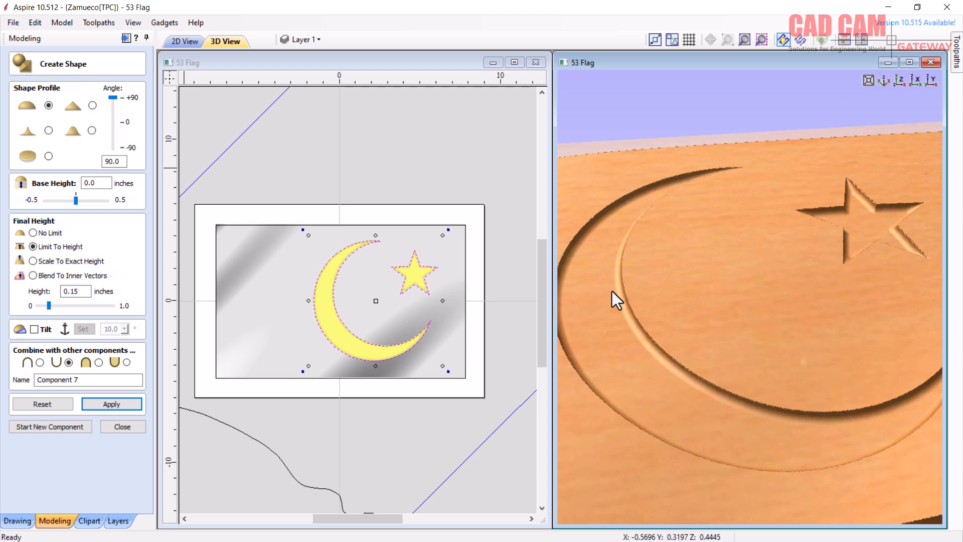
# Compare the smooth, concave and rounded profiles on the crescent and star with the zero base height.
pyautogui.click(91, 131)
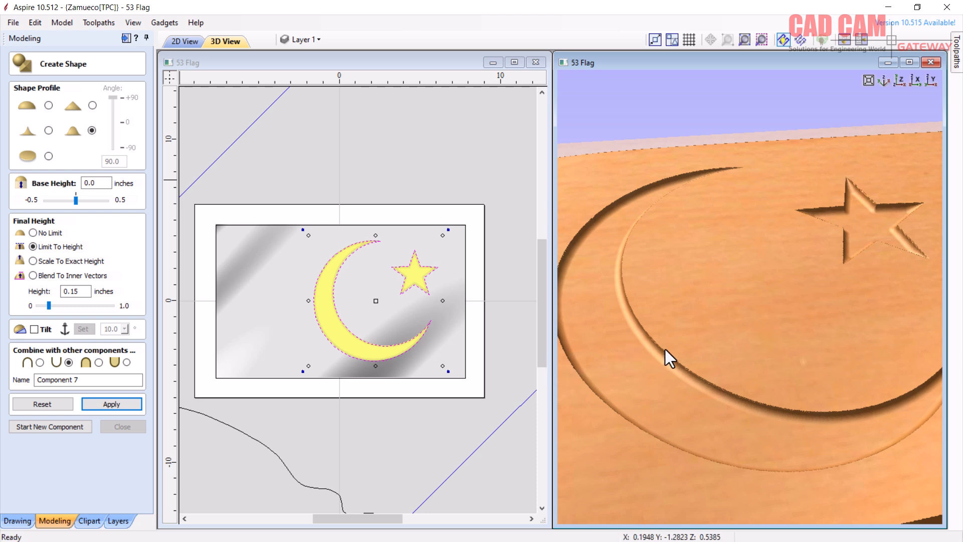
pyautogui.moveTo(636, 314); pyautogui.dragTo(707, 321)
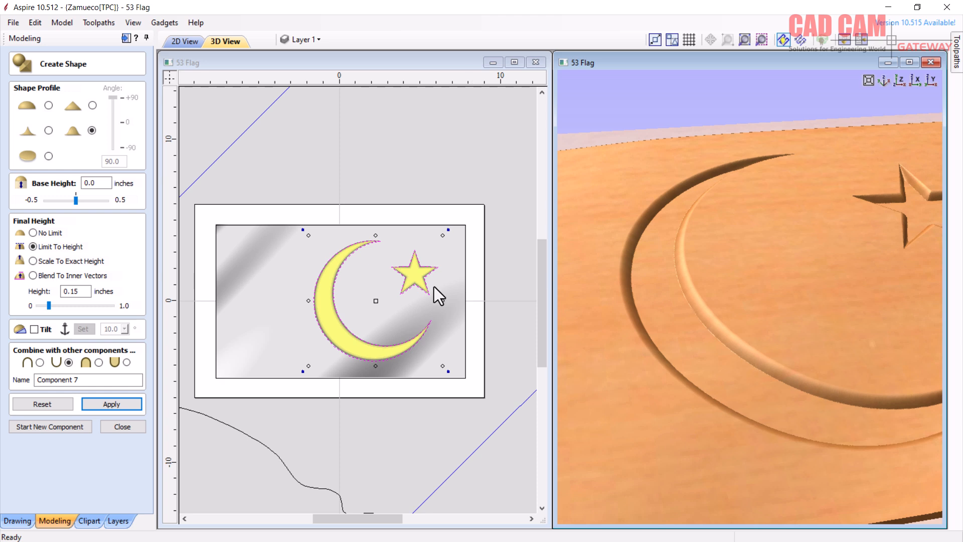
pyautogui.click(47, 132)
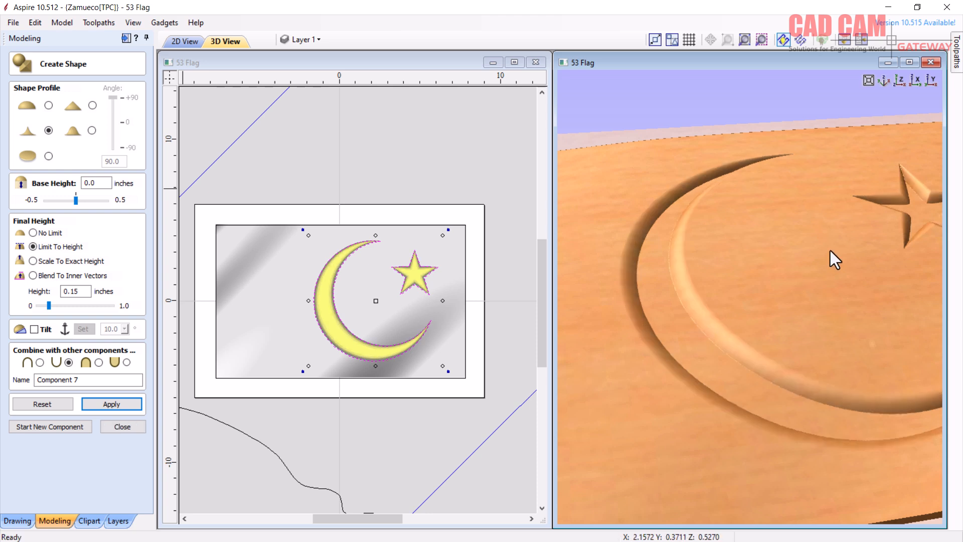
pyautogui.moveTo(689, 320); pyautogui.dragTo(756, 284)
pyautogui.scroll(5, 782, 271)
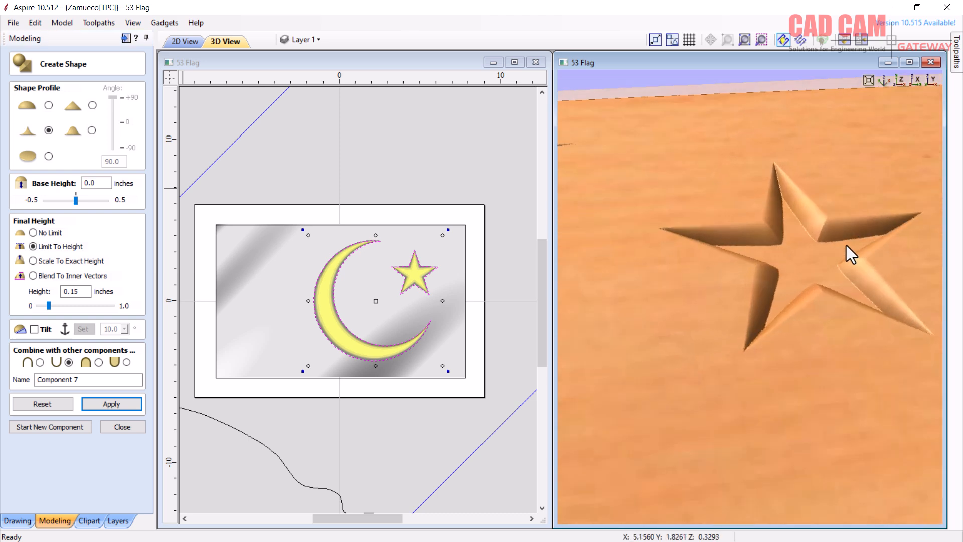
pyautogui.scroll(2, 818, 242)
pyautogui.click(92, 130)
pyautogui.click(48, 106)
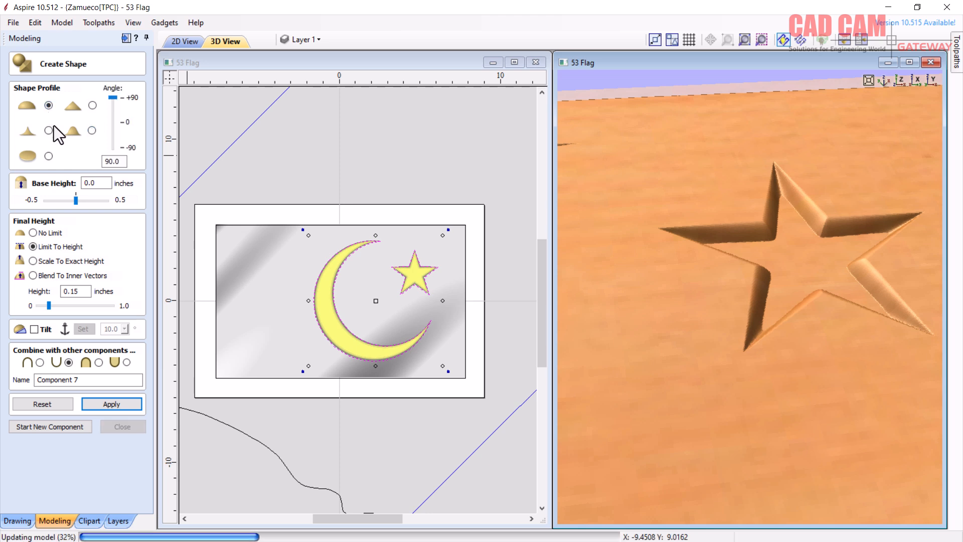
# Apply a flat profile with 0.1 inch base height to the crescent and star, and close Create Shape.
pyautogui.click(49, 156)
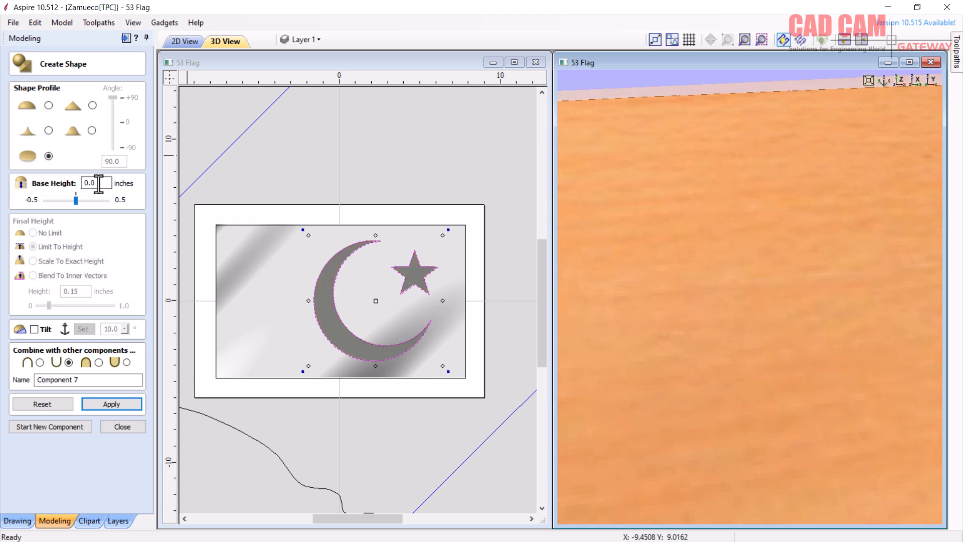
pyautogui.moveTo(103, 183); pyautogui.dragTo(91, 183)
pyautogui.write('1')
pyautogui.click(113, 407)
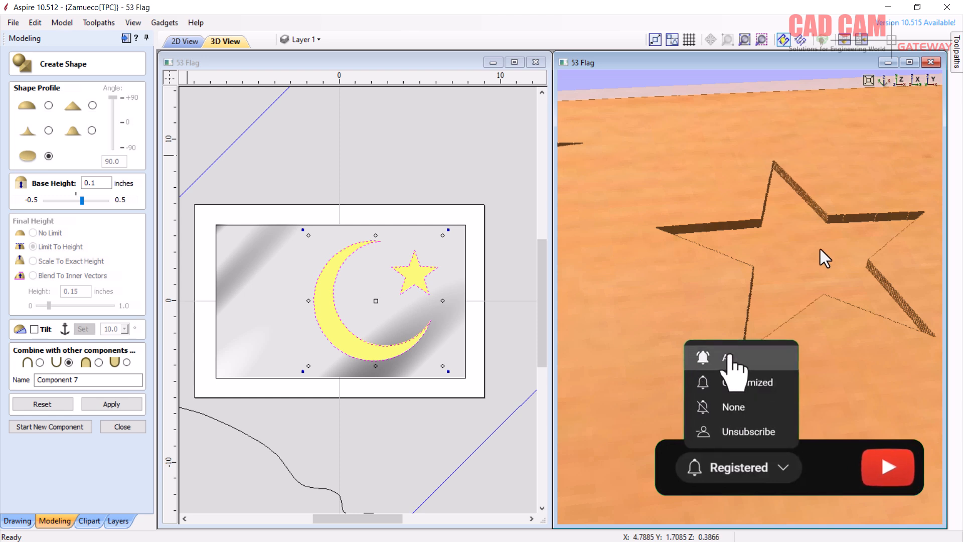
pyautogui.scroll(-2, 850, 241)
pyautogui.scroll(-4, 848, 240)
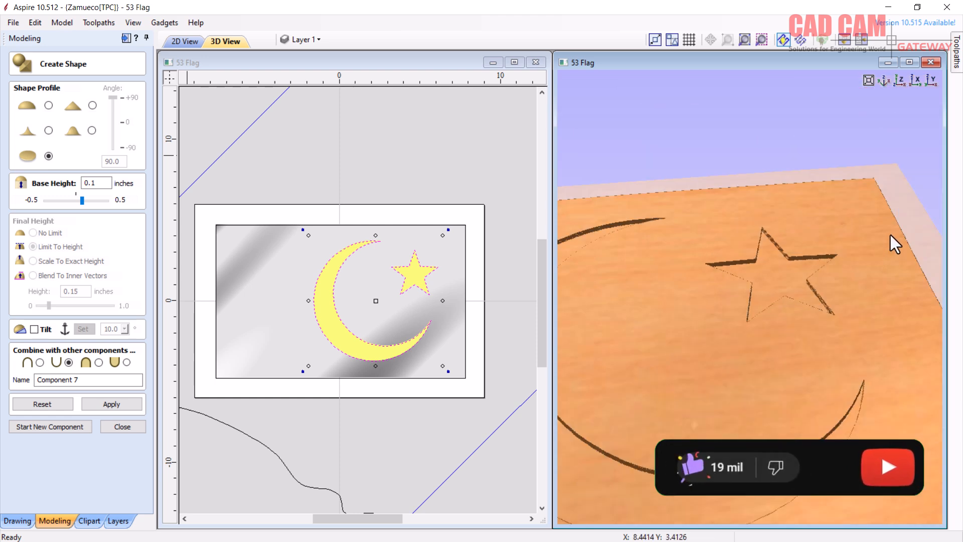
pyautogui.scroll(-5, 895, 234)
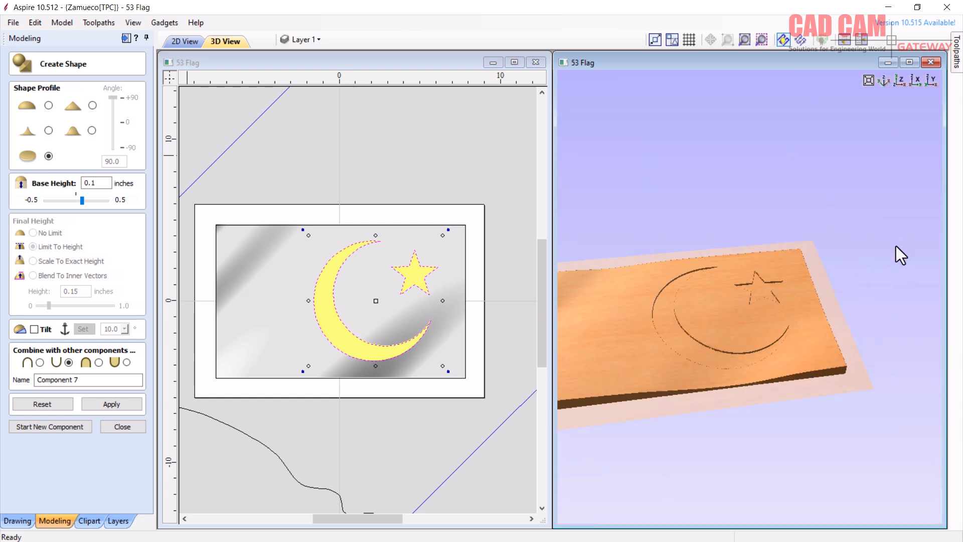
pyautogui.scroll(5, 609, 317)
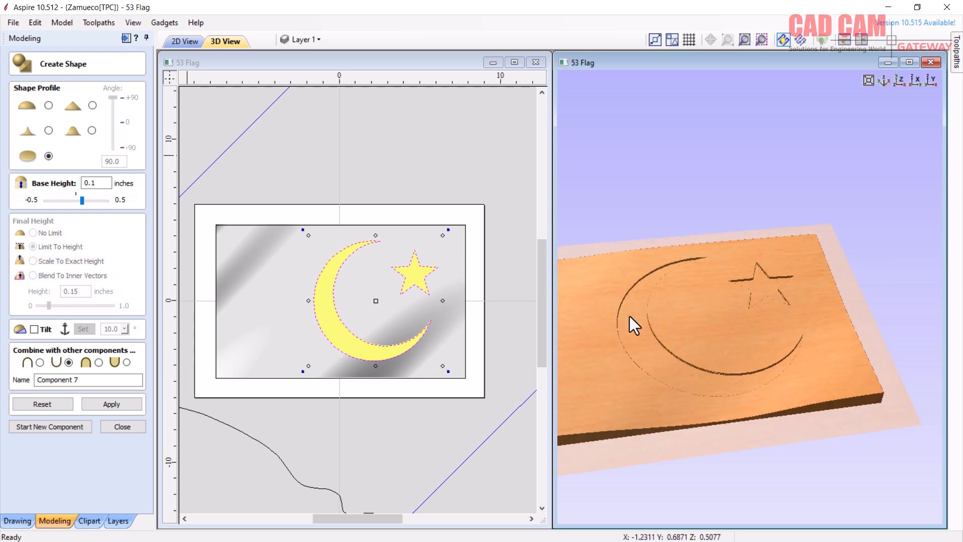
pyautogui.scroll(2, 677, 309)
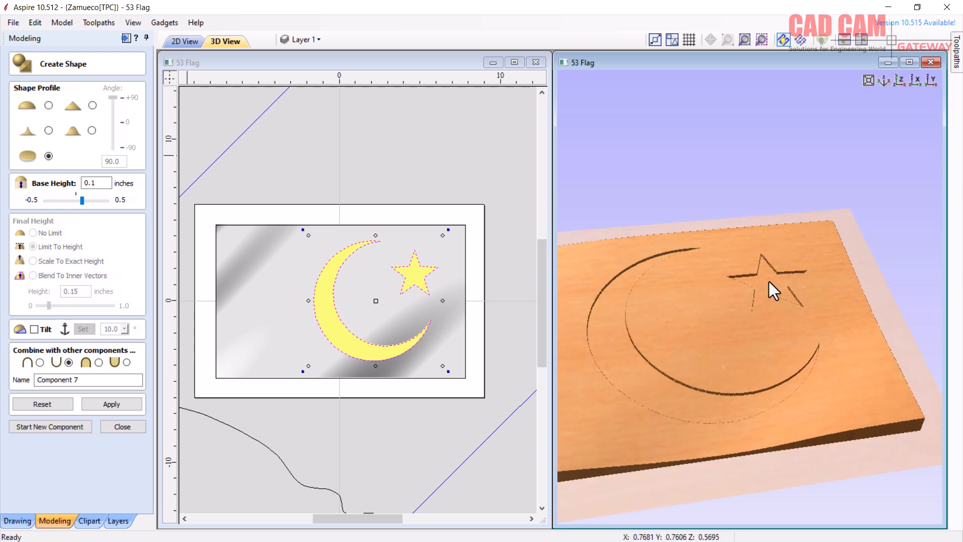
pyautogui.scroll(4, 828, 264)
pyautogui.scroll(-3, 828, 263)
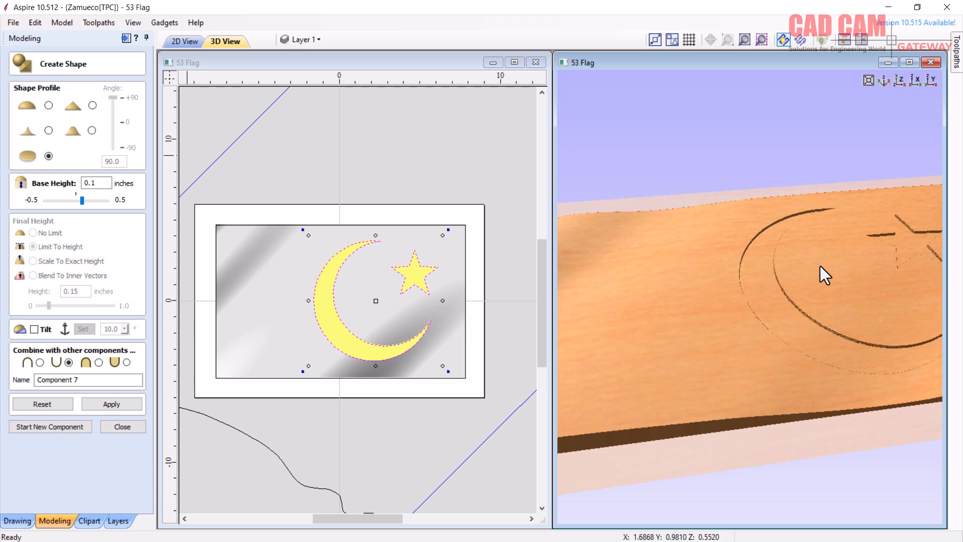
pyautogui.click(119, 426)
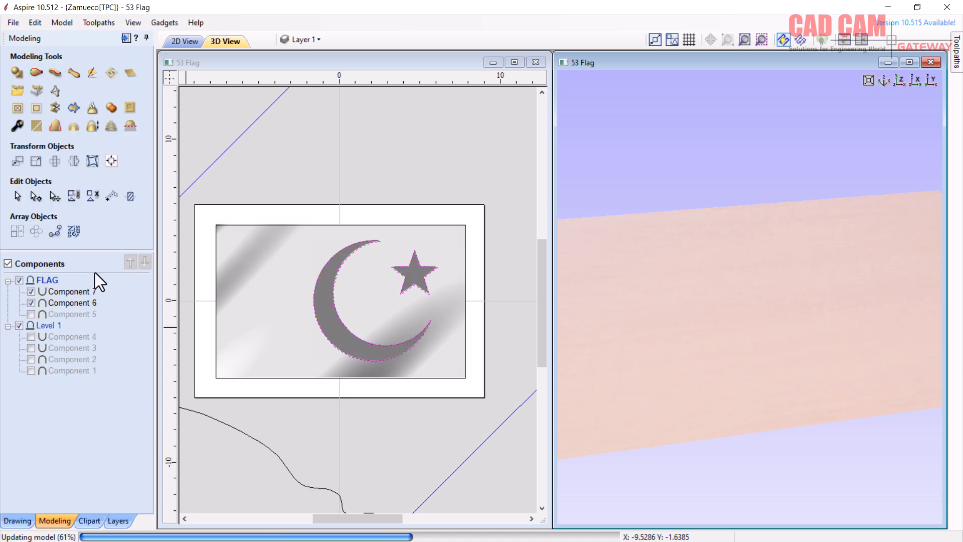
# Make the White layer visible and select the rectangle of the flag's white section.
pyautogui.click(118, 520)
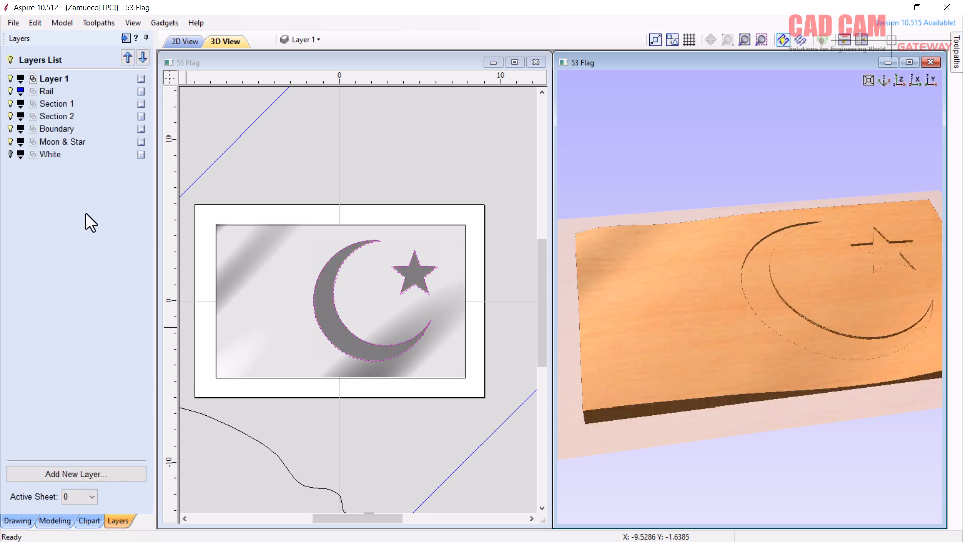
pyautogui.click(10, 154)
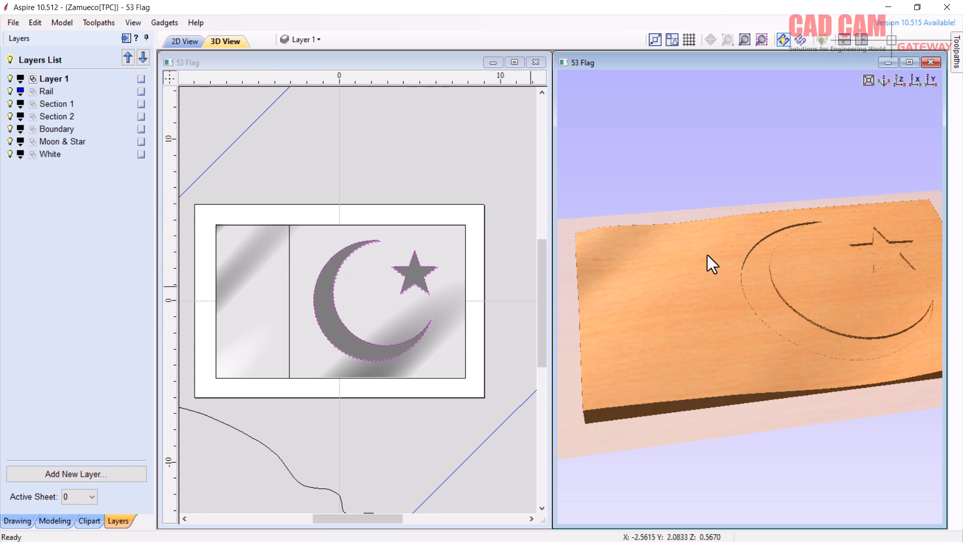
pyautogui.click(289, 244)
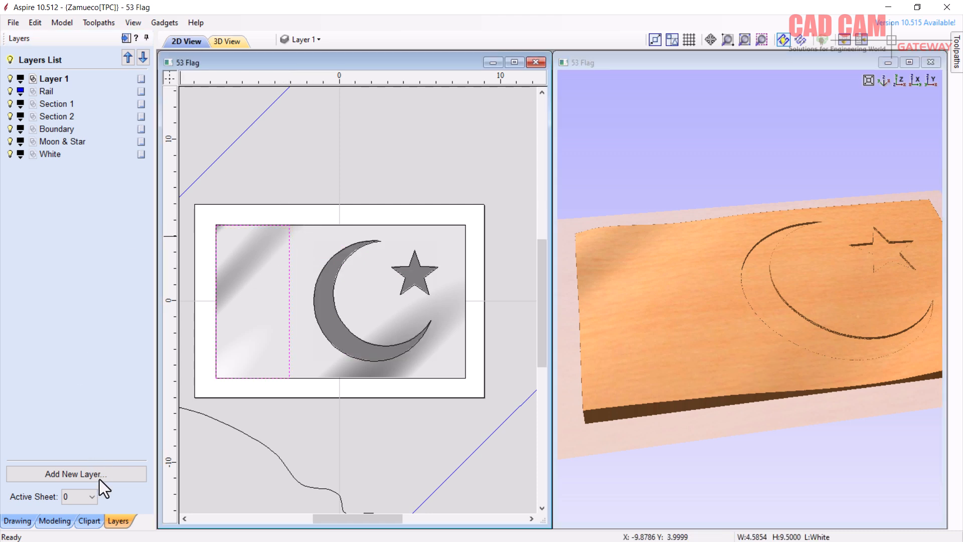
# Create a flat shape with 0.1 inch base height from the white section rectangle and set it to subtract from the other components.
pyautogui.click(59, 518)
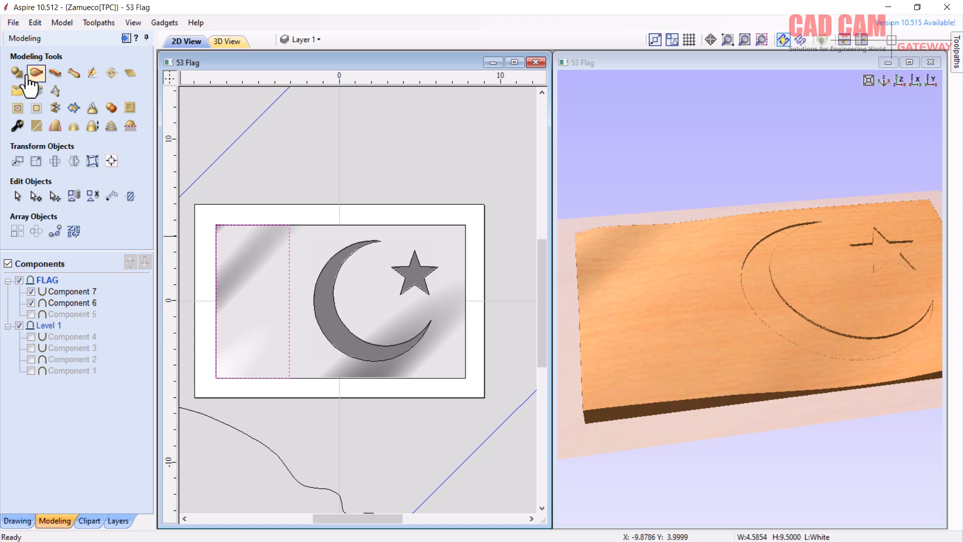
pyautogui.click(22, 75)
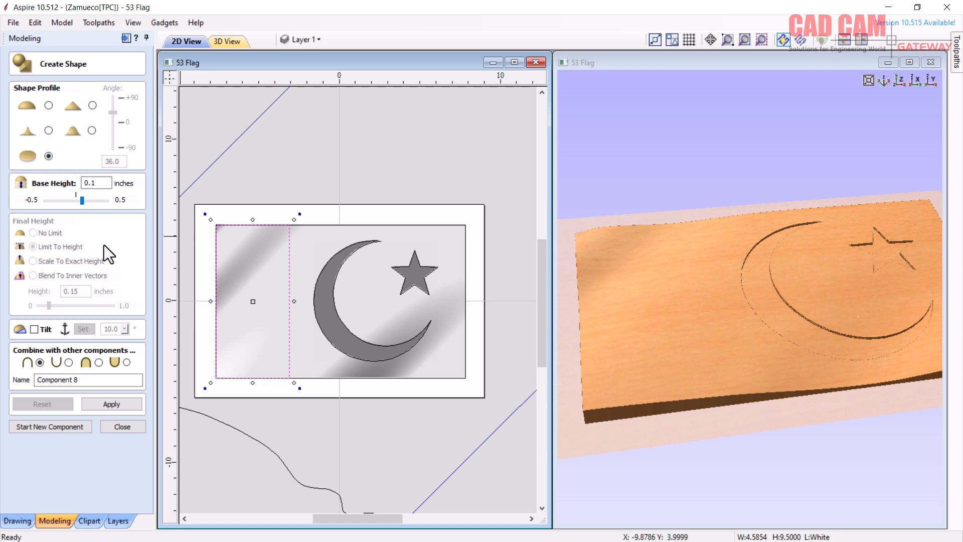
pyautogui.click(125, 406)
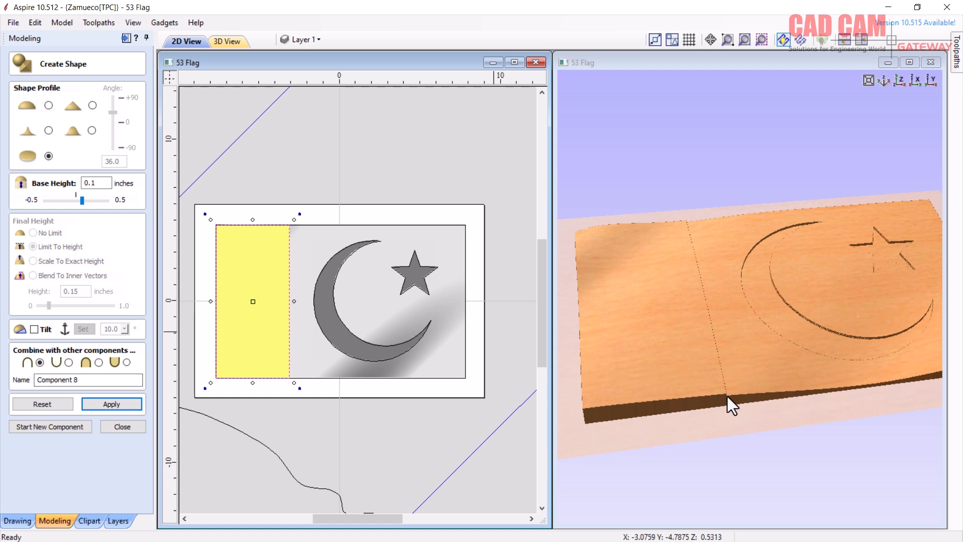
pyautogui.click(70, 366)
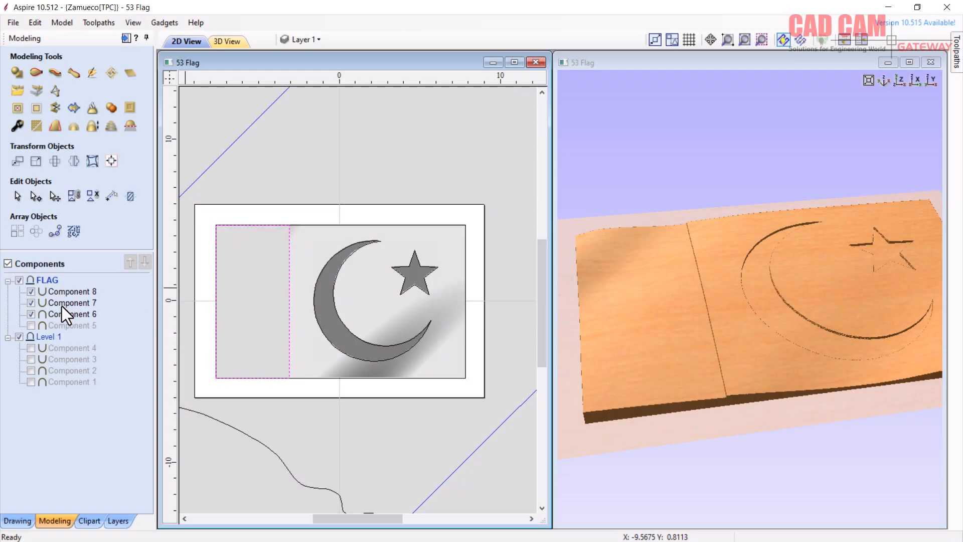
pyautogui.moveTo(63, 310)
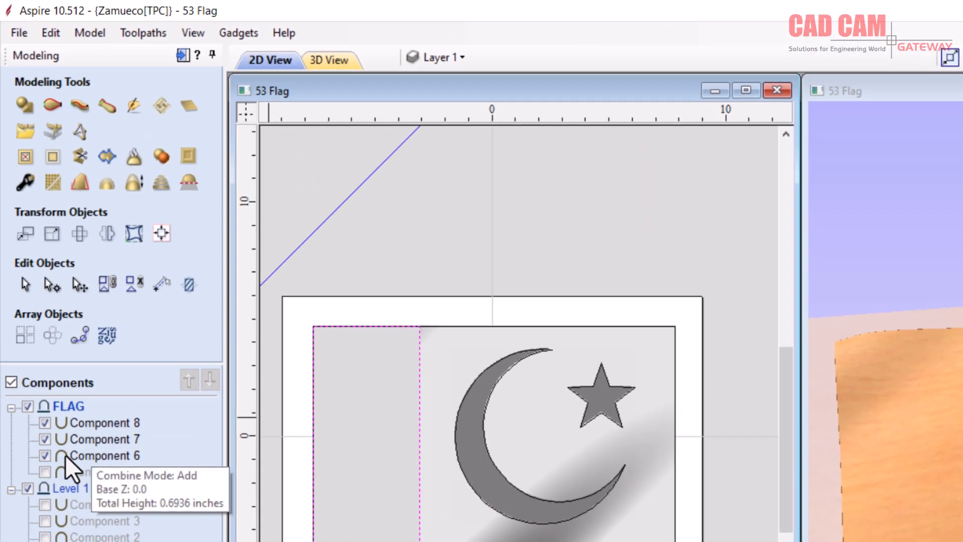
# Maximize the 3D view and give the waving flag body, Component 6, a bright green solid color appearance.
pyautogui.click(82, 453)
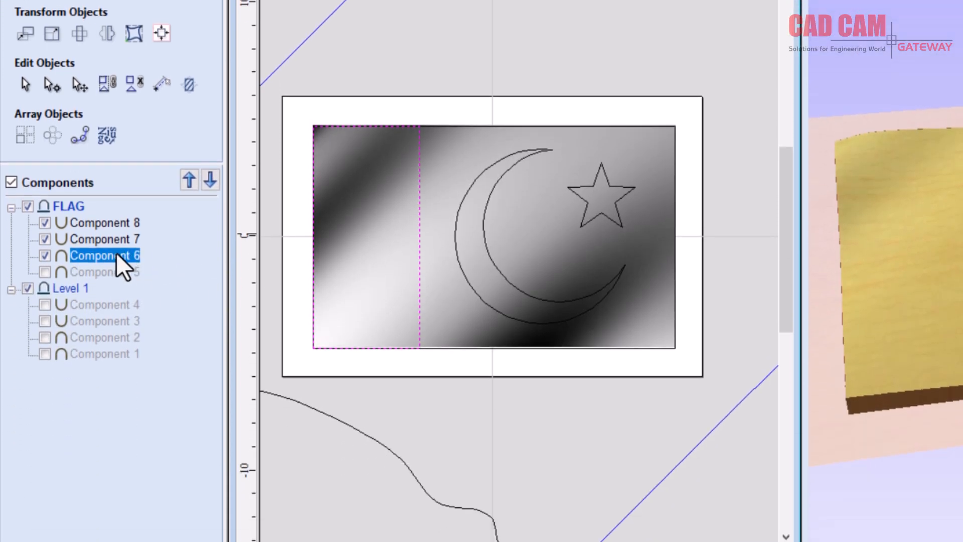
pyautogui.rightClick(120, 456)
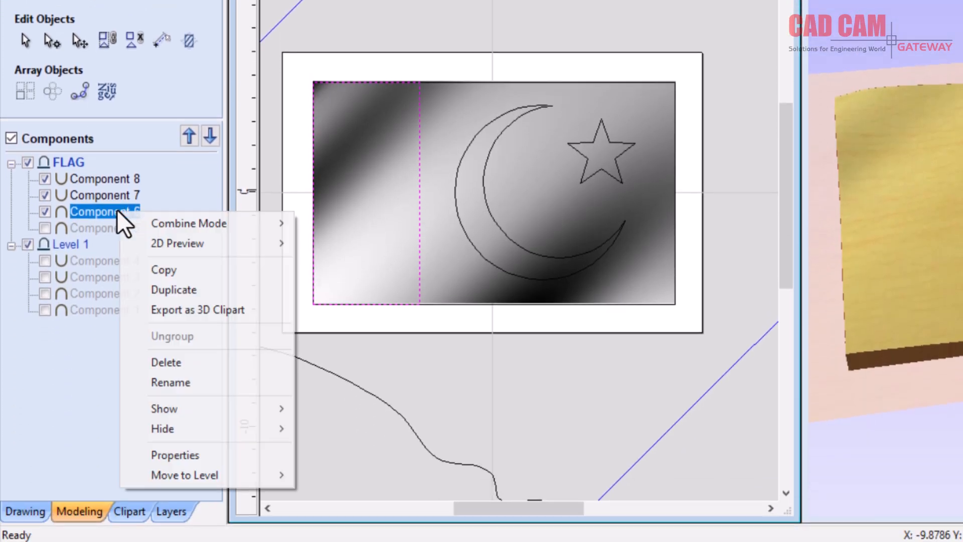
pyautogui.click(175, 455)
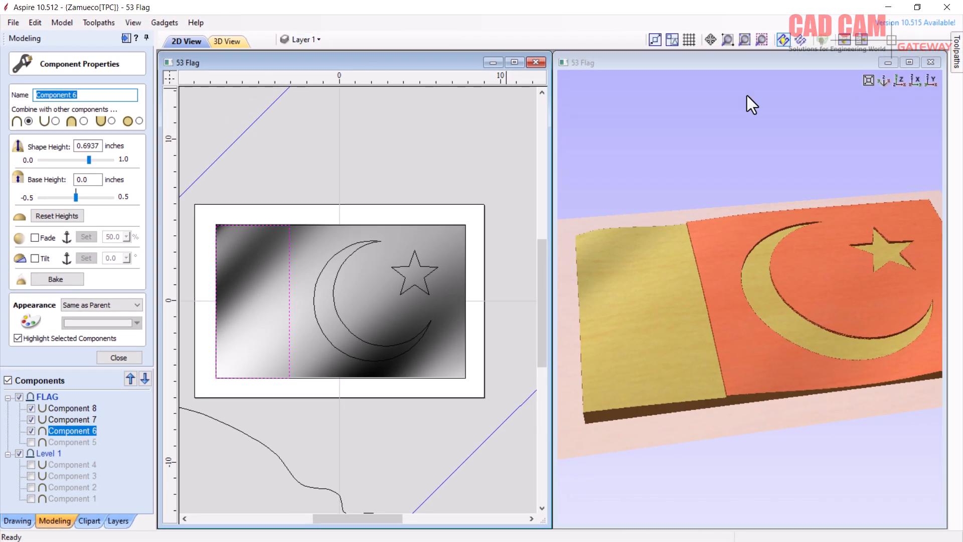
pyautogui.click(909, 62)
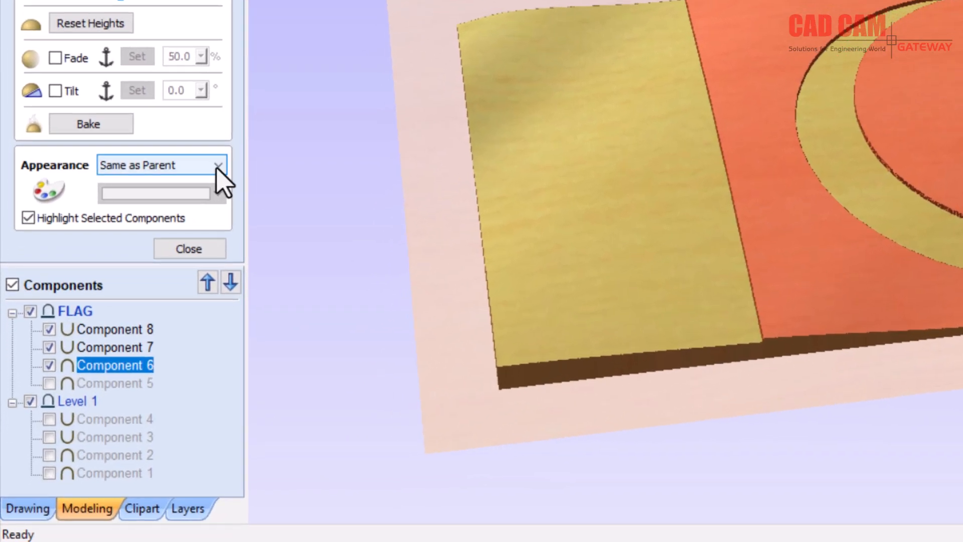
pyautogui.click(136, 305)
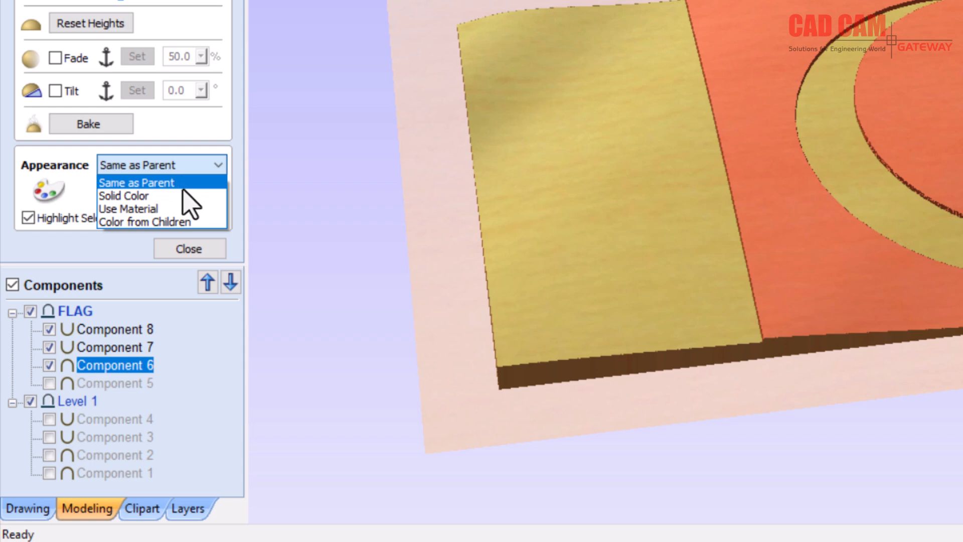
pyautogui.click(169, 197)
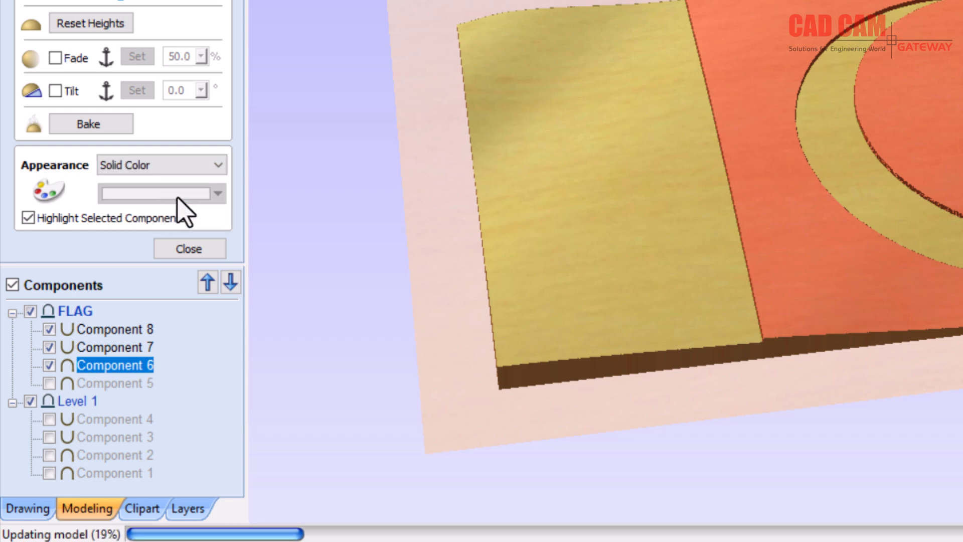
pyautogui.click(218, 194)
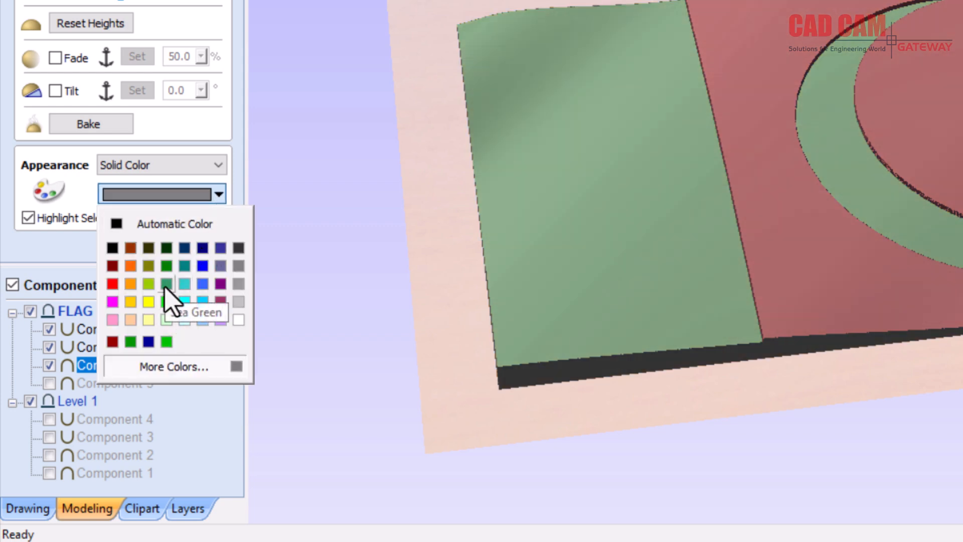
pyautogui.click(165, 342)
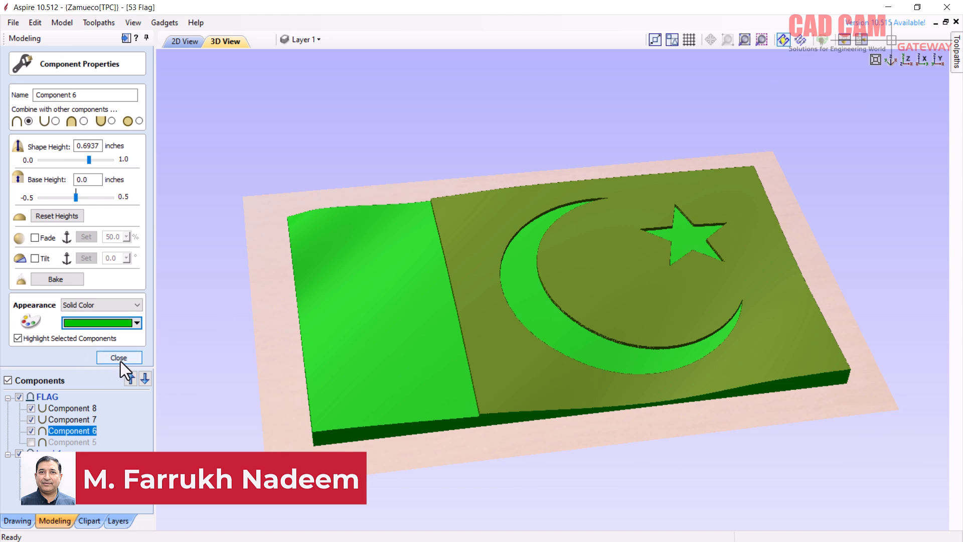
pyautogui.click(119, 357)
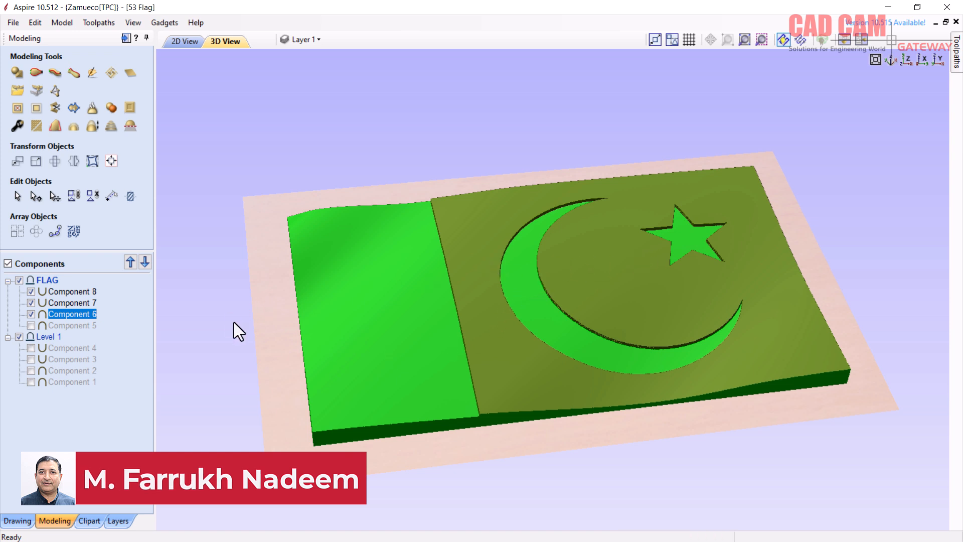
# Set the appearance of the crescent and star, Component 7, to solid white in its component properties.
pyautogui.click(83, 301)
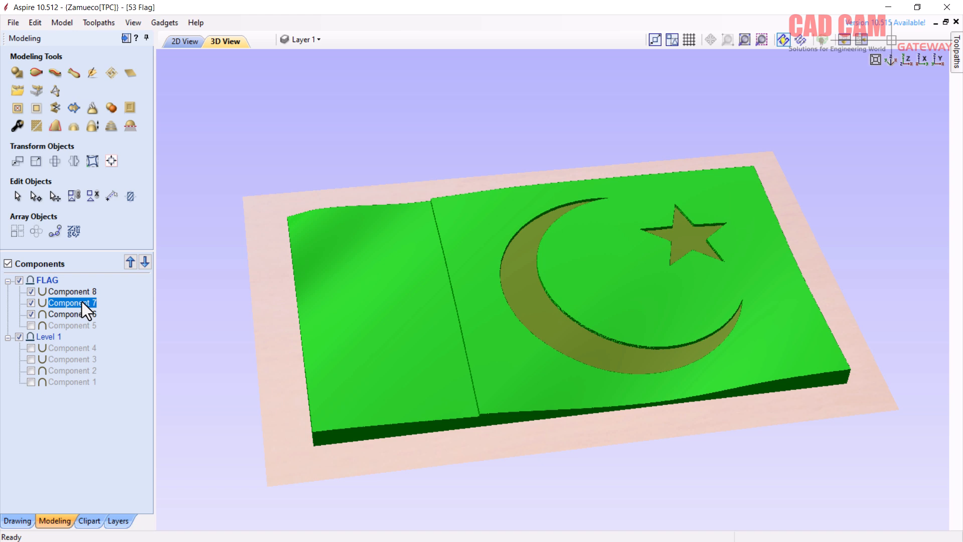
pyautogui.rightClick(82, 301)
pyautogui.click(139, 469)
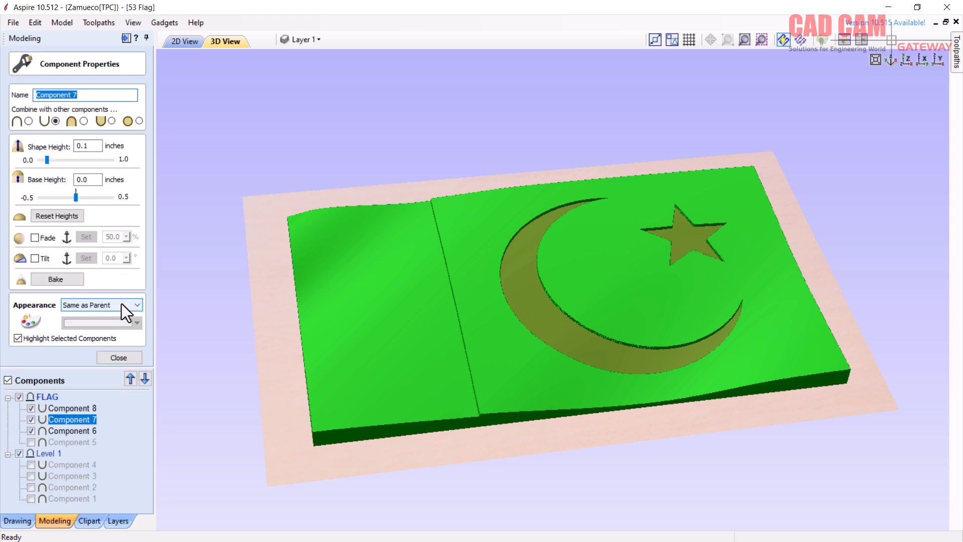
pyautogui.click(120, 304)
pyautogui.click(113, 324)
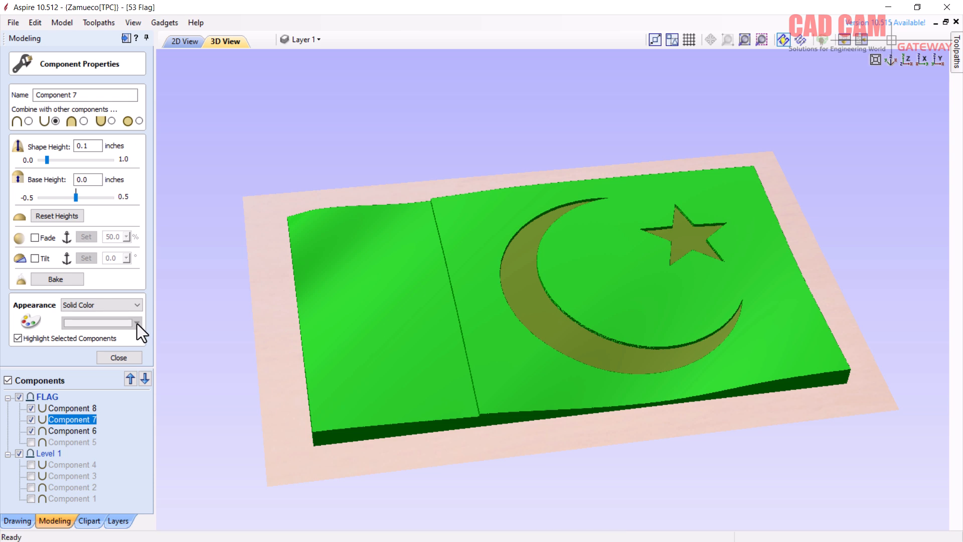
pyautogui.click(137, 323)
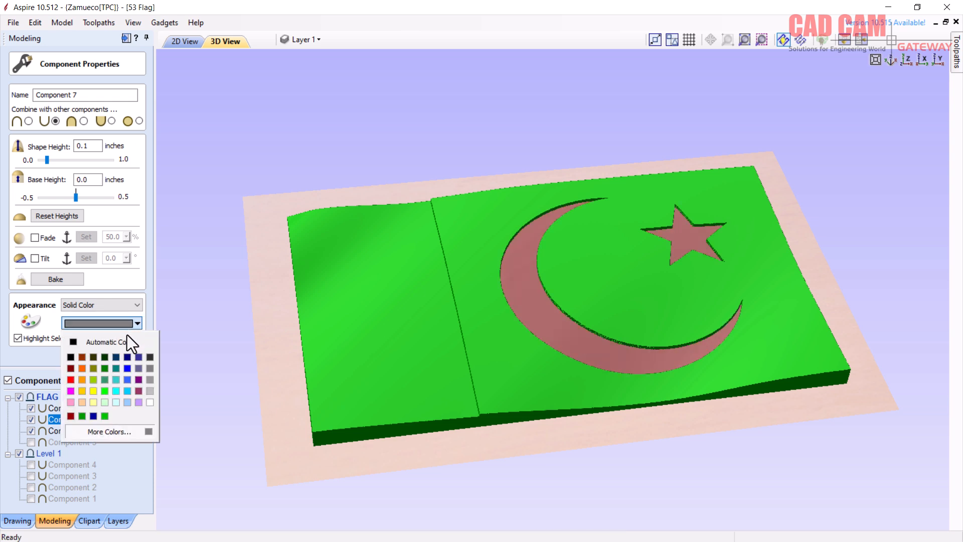
pyautogui.click(149, 403)
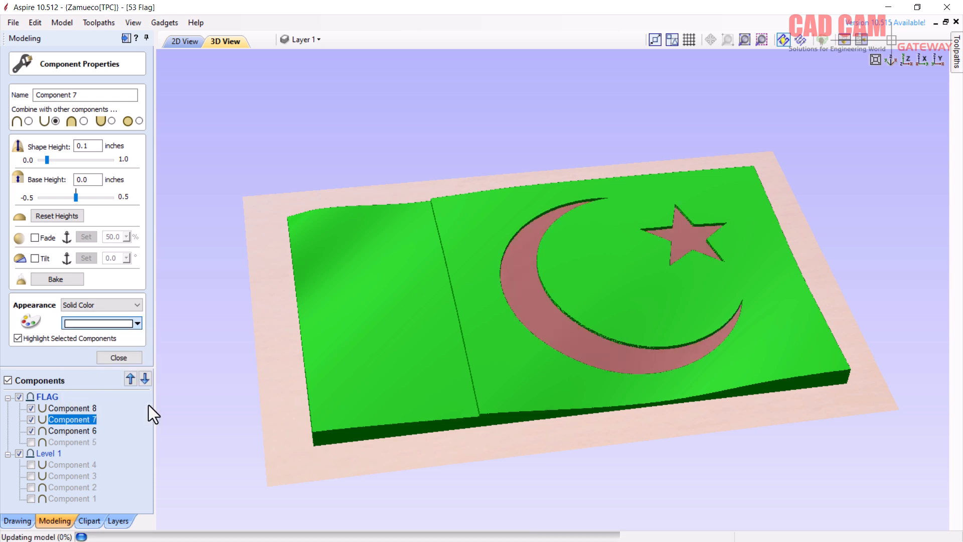
pyautogui.click(127, 358)
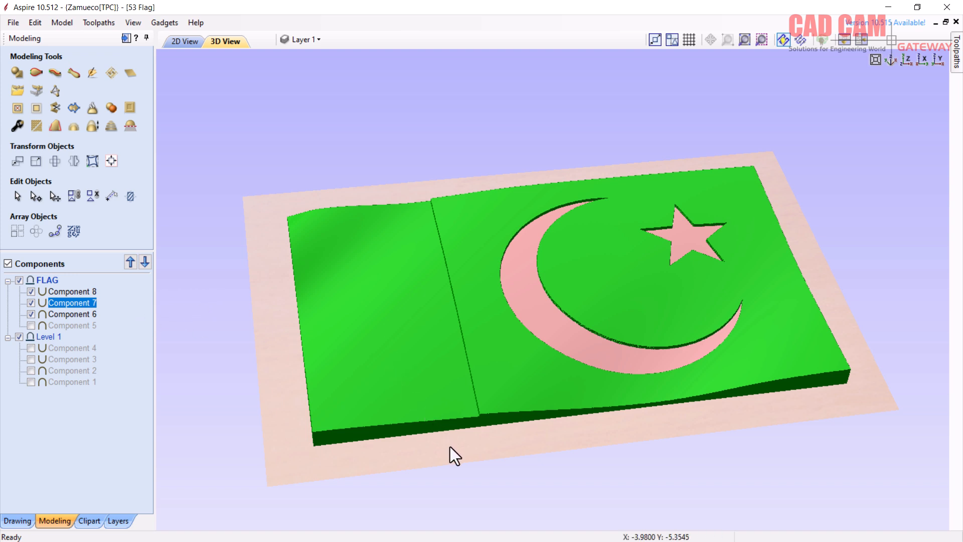
# Give the flag's plain rectangular section, Component 8, a solid white appearance and close its component properties.
pyautogui.click(83, 291)
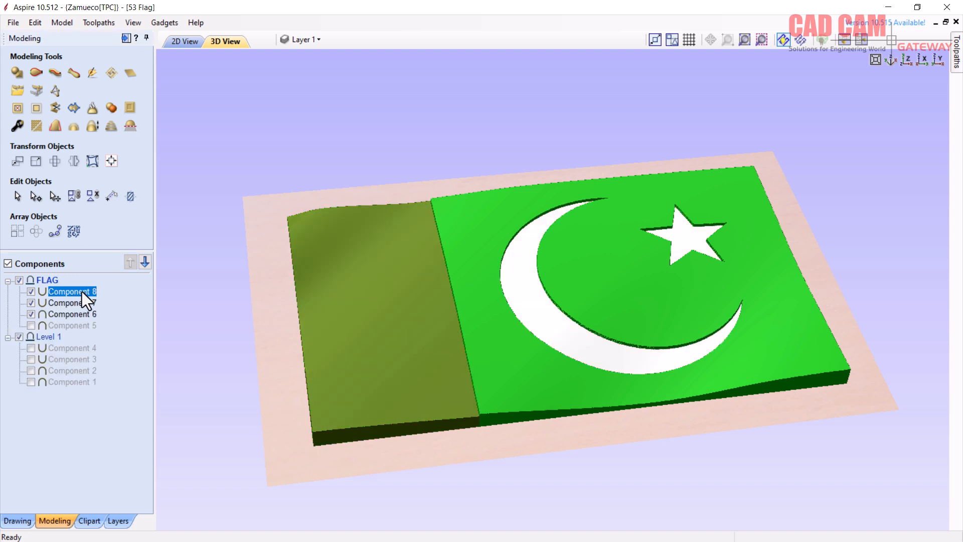
pyautogui.rightClick(82, 291)
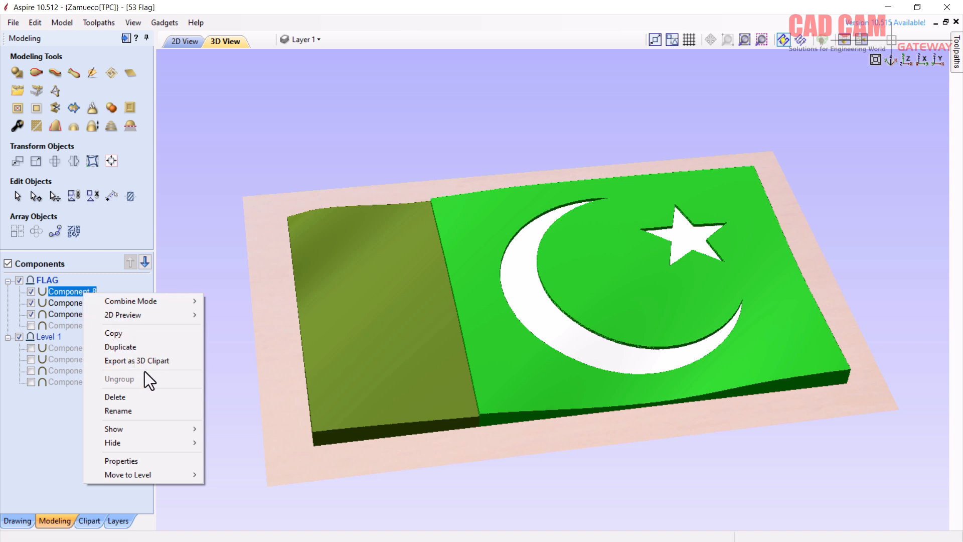
pyautogui.moveTo(161, 427)
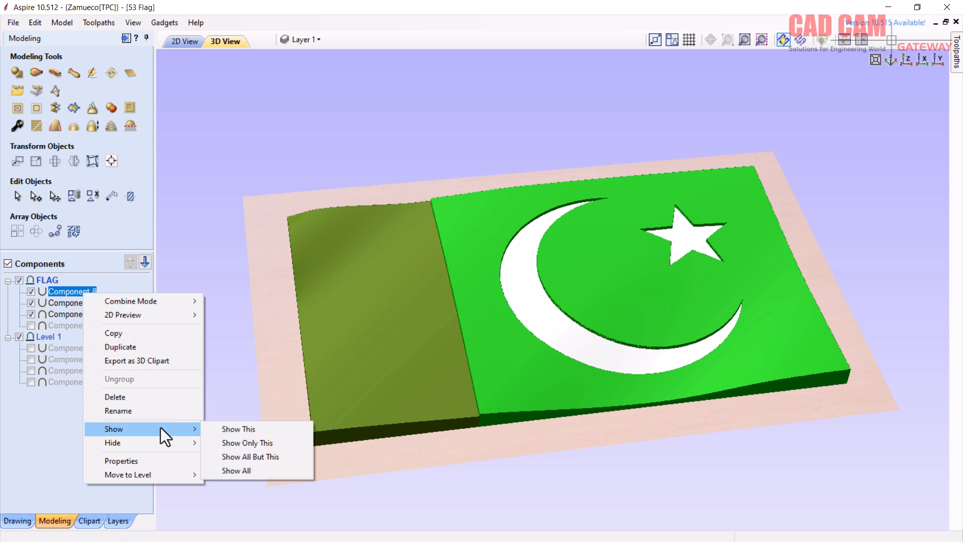
pyautogui.click(160, 460)
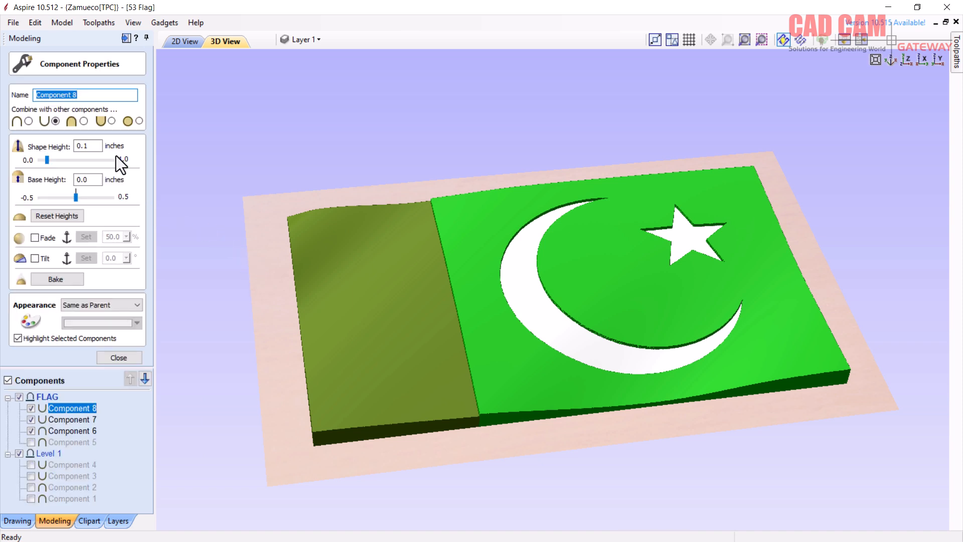
pyautogui.click(132, 306)
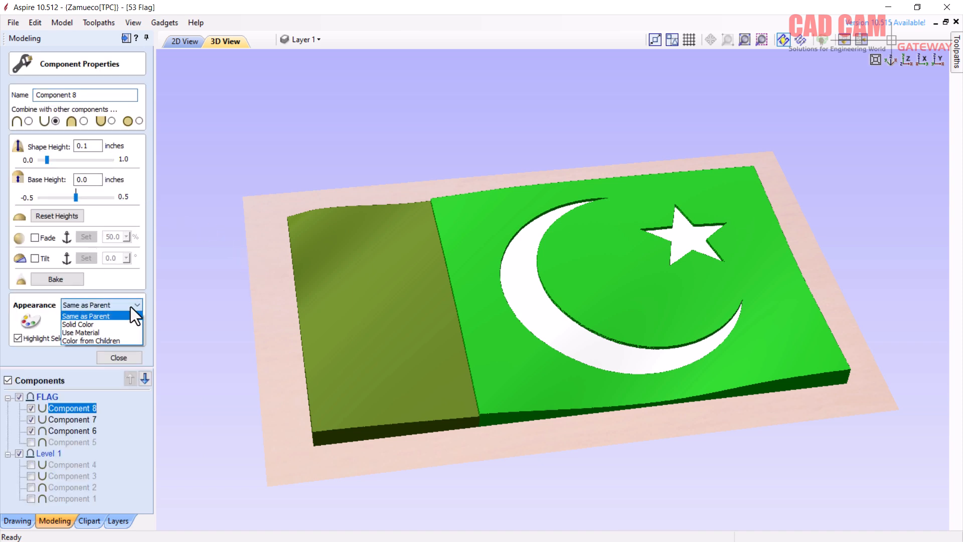
pyautogui.click(112, 324)
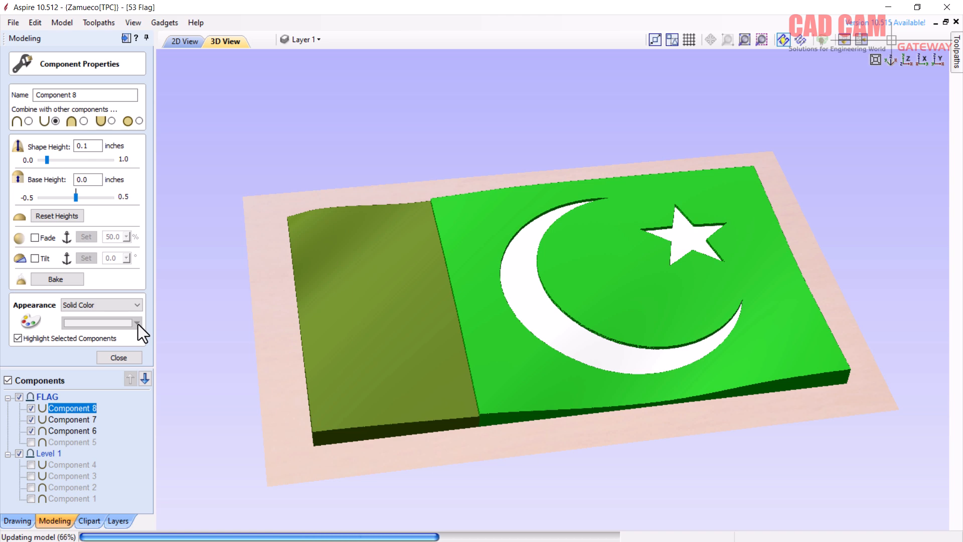
pyautogui.click(138, 324)
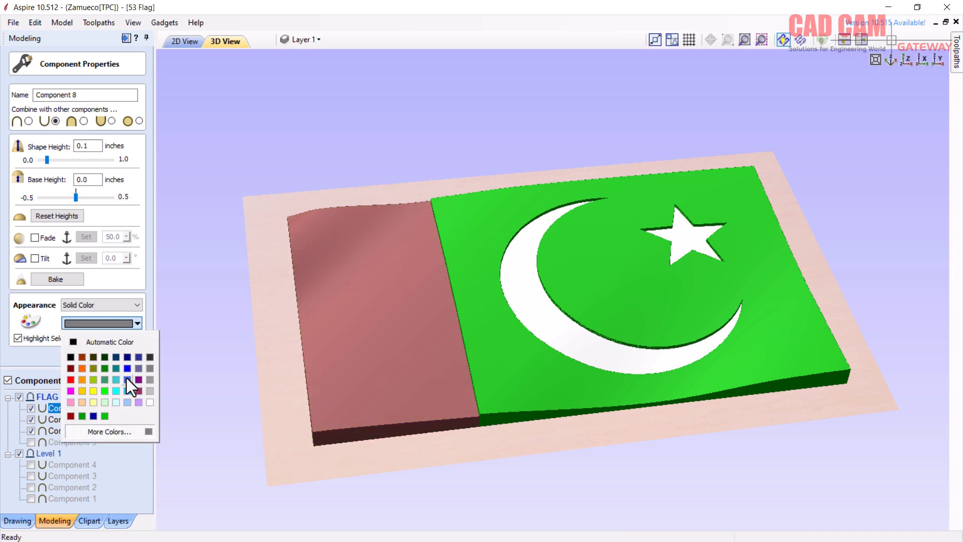
pyautogui.click(149, 403)
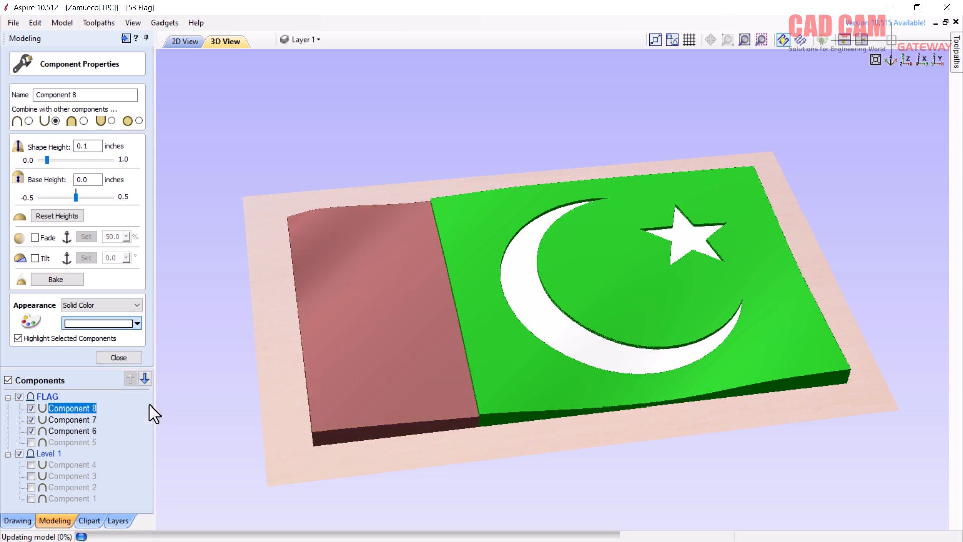
pyautogui.click(127, 358)
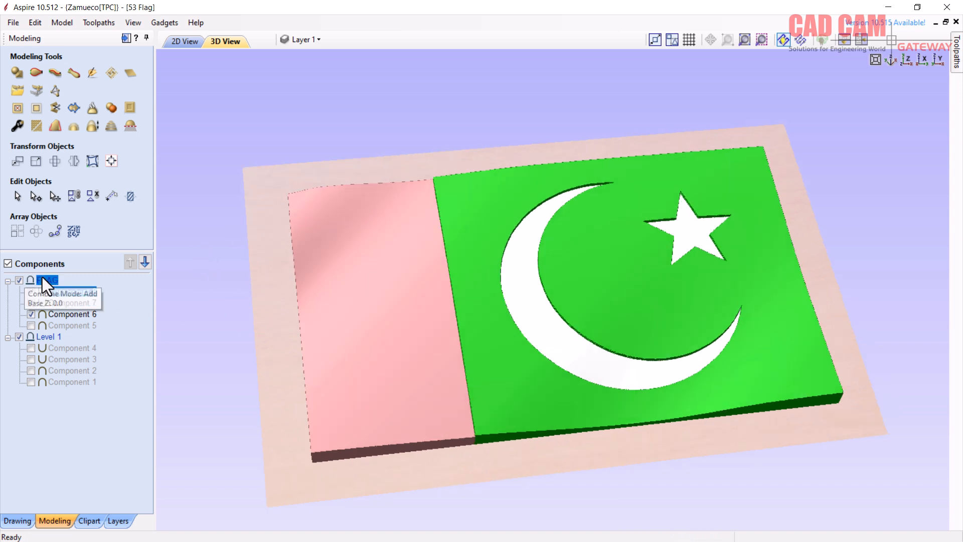
# Select the FLAG level to clear the component highlight and examine the colored flag relief in 3D.
pyautogui.click(44, 280)
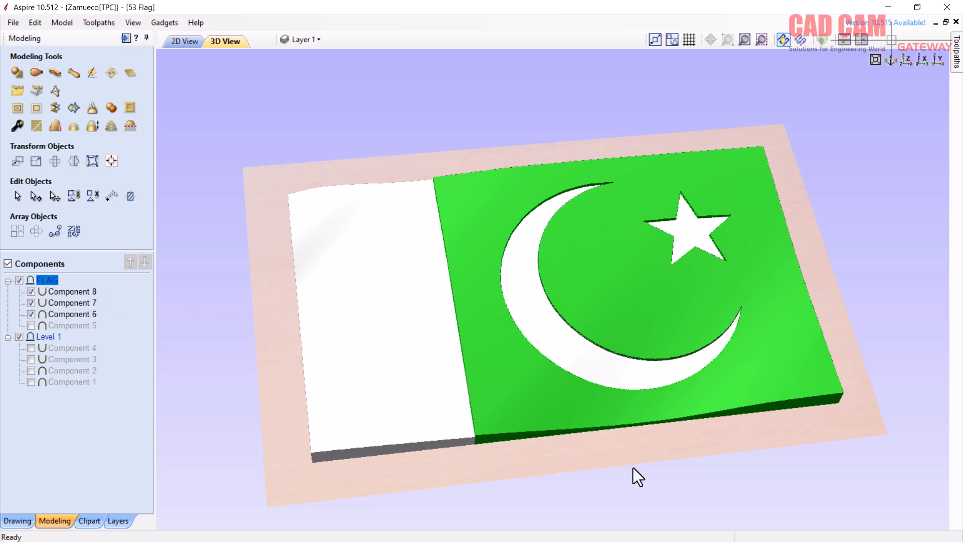
pyautogui.moveTo(669, 437); pyautogui.dragTo(835, 259)
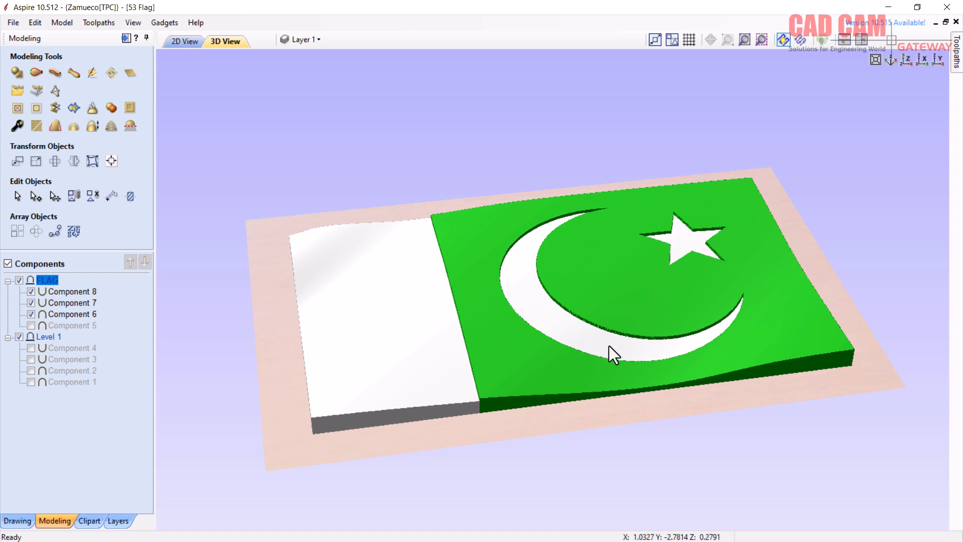
pyautogui.scroll(1, 603, 330)
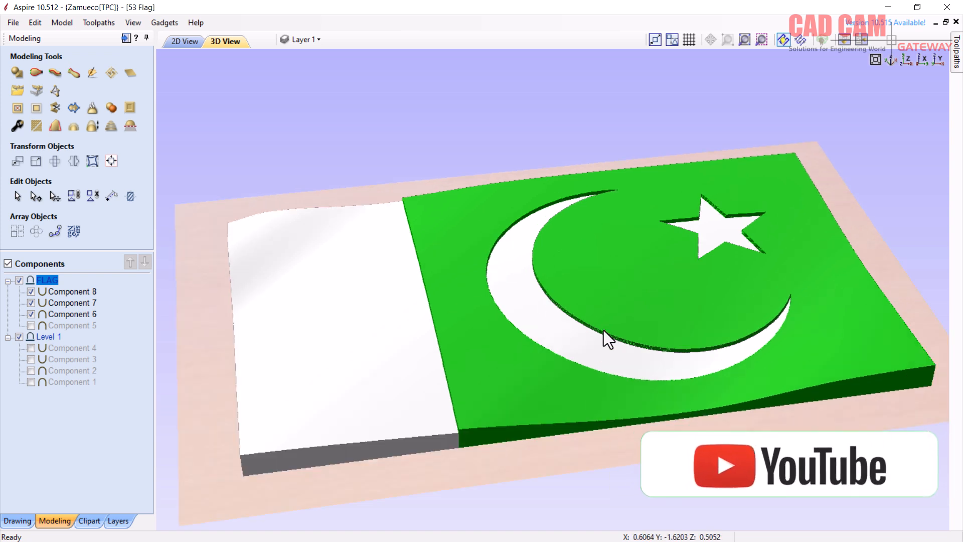
pyautogui.scroll(2, 603, 329)
pyautogui.scroll(-2, 603, 330)
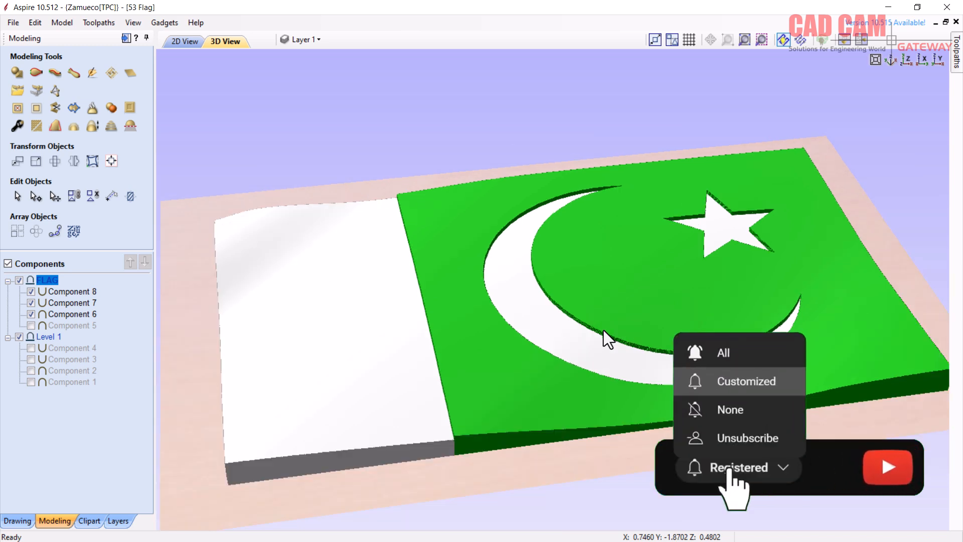